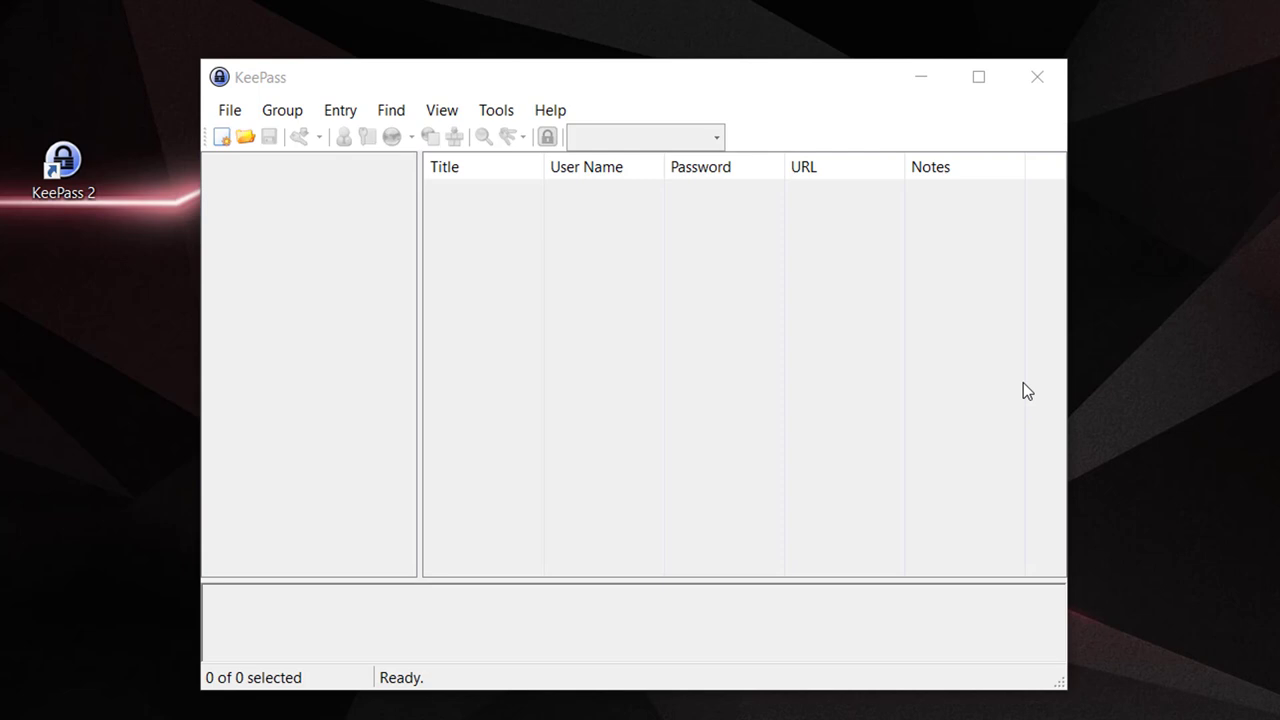
- Start a new KeePass database and choose Escritorio as its save folder
{"action": "left_click", "coordinate": [222, 137]}
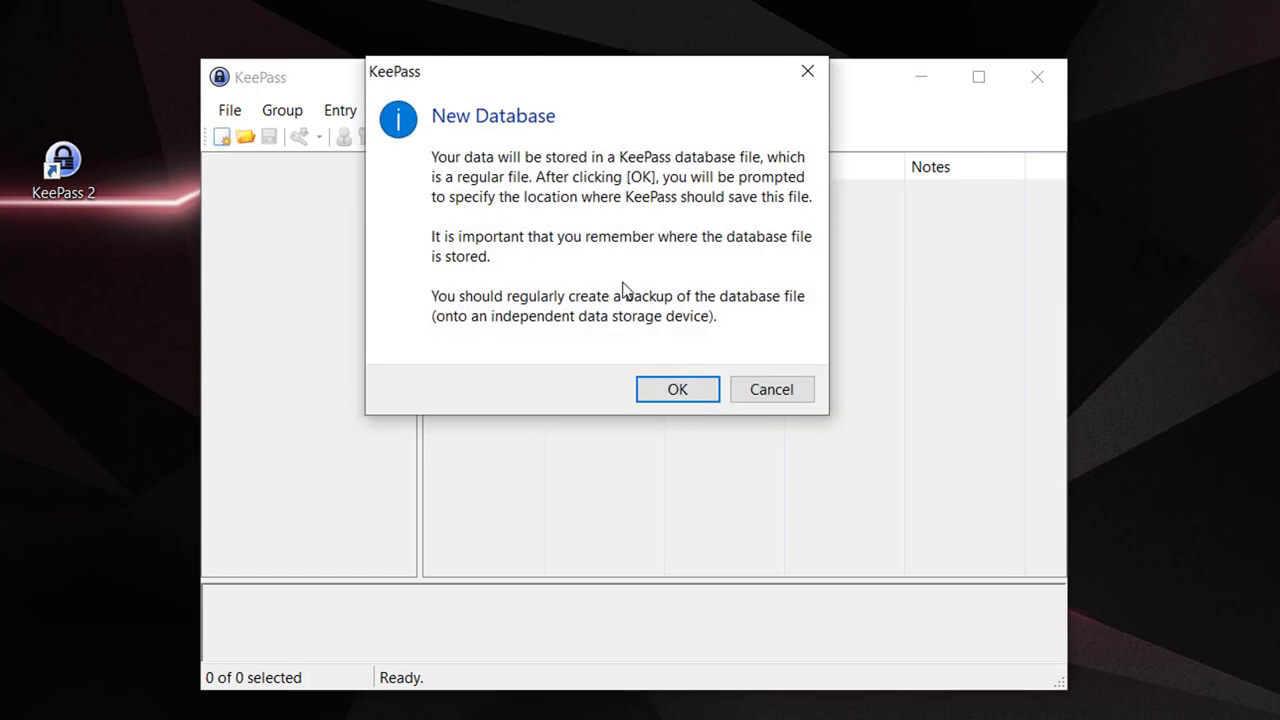
{"action": "left_click", "coordinate": [692, 397]}
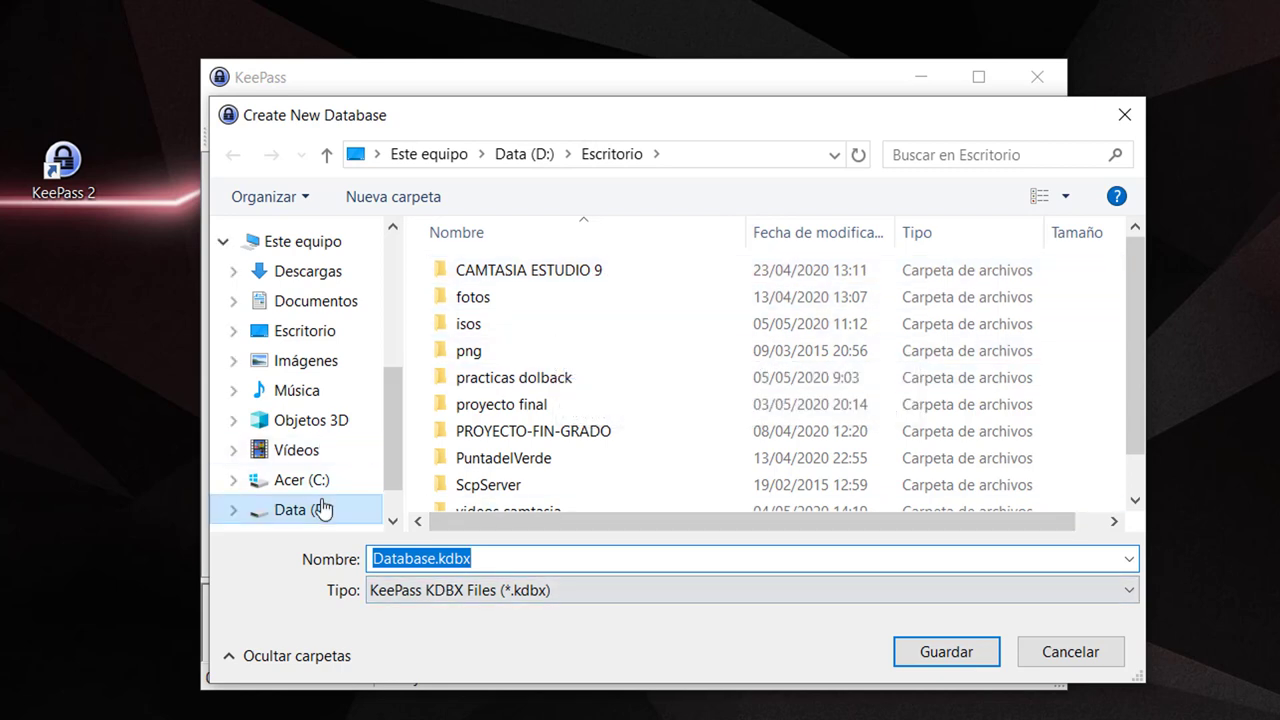
{"action": "left_click", "coordinate": [305, 333]}
{"action": "left_click", "coordinate": [435, 562]}
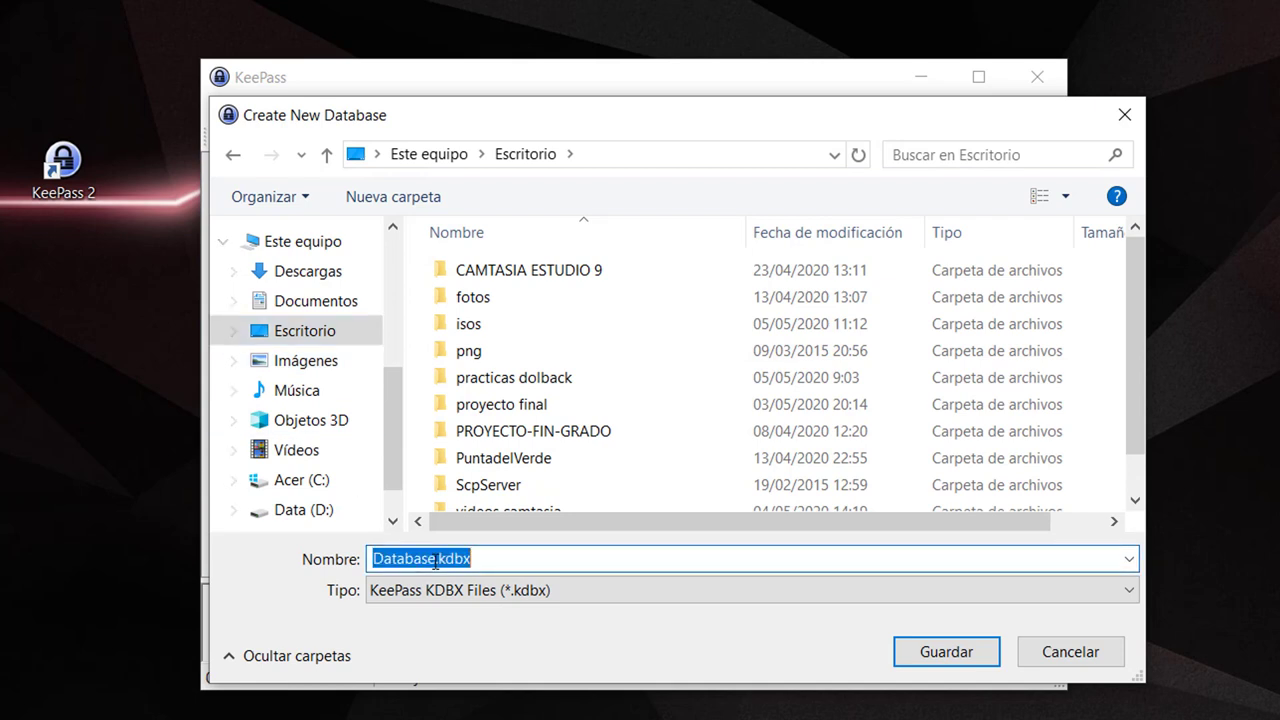
- Rename the file from Database.kdbx to prueba.kdbx and save it
{"action": "left_click", "coordinate": [435, 562]}
{"action": "double_click", "coordinate": [435, 562]}
{"action": "left_click", "coordinate": [422, 561]}
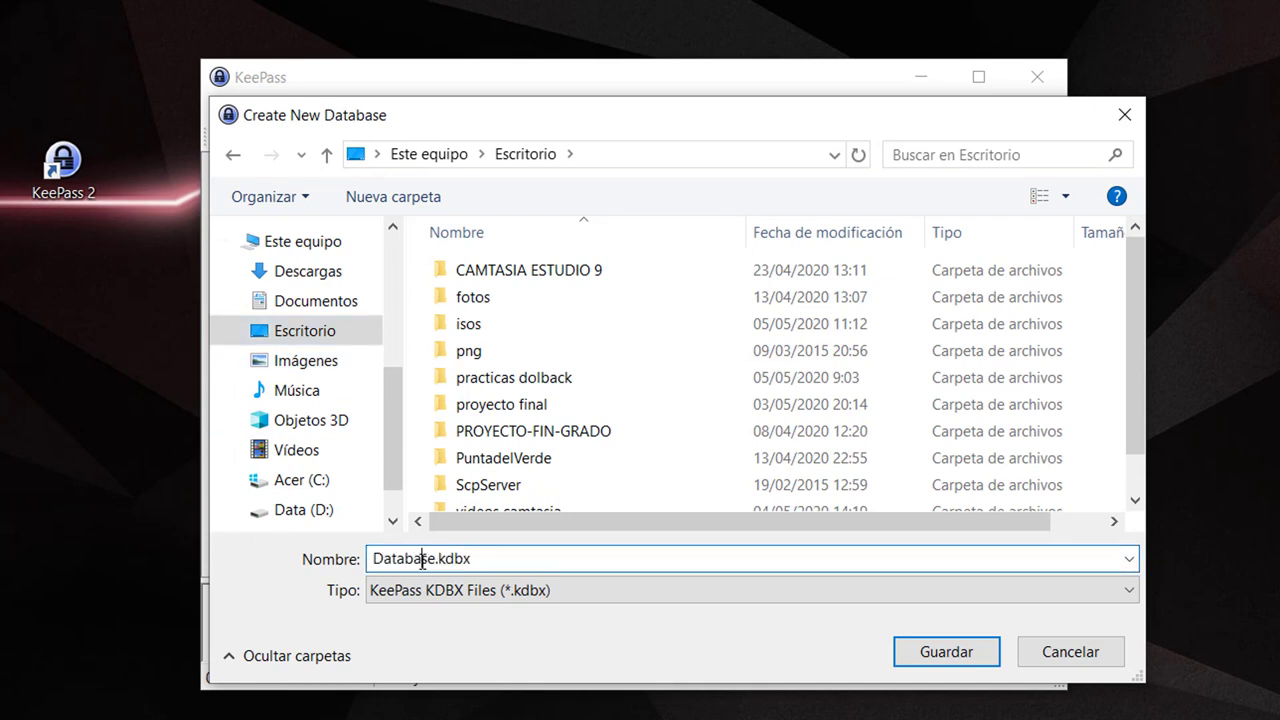
{"action": "left_click_drag", "start_coordinate": [434, 561], "coordinate": [350, 563]}
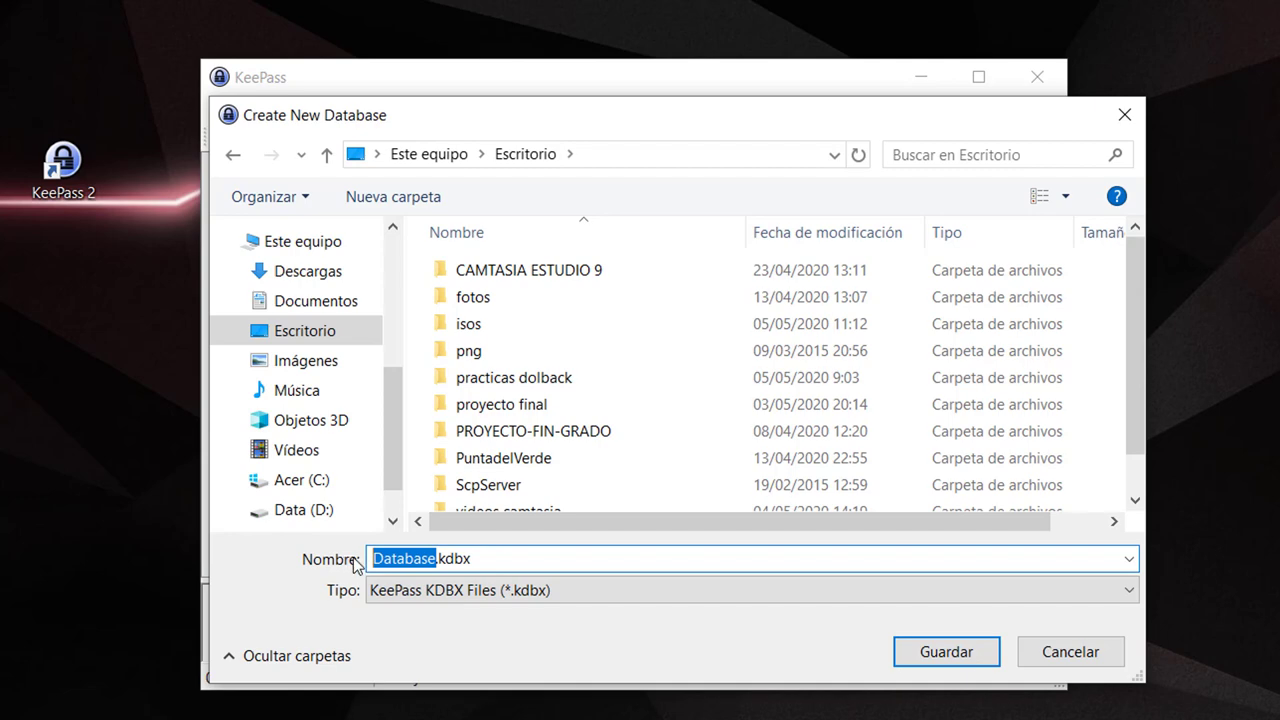
{"action": "type", "text": "prueba"}
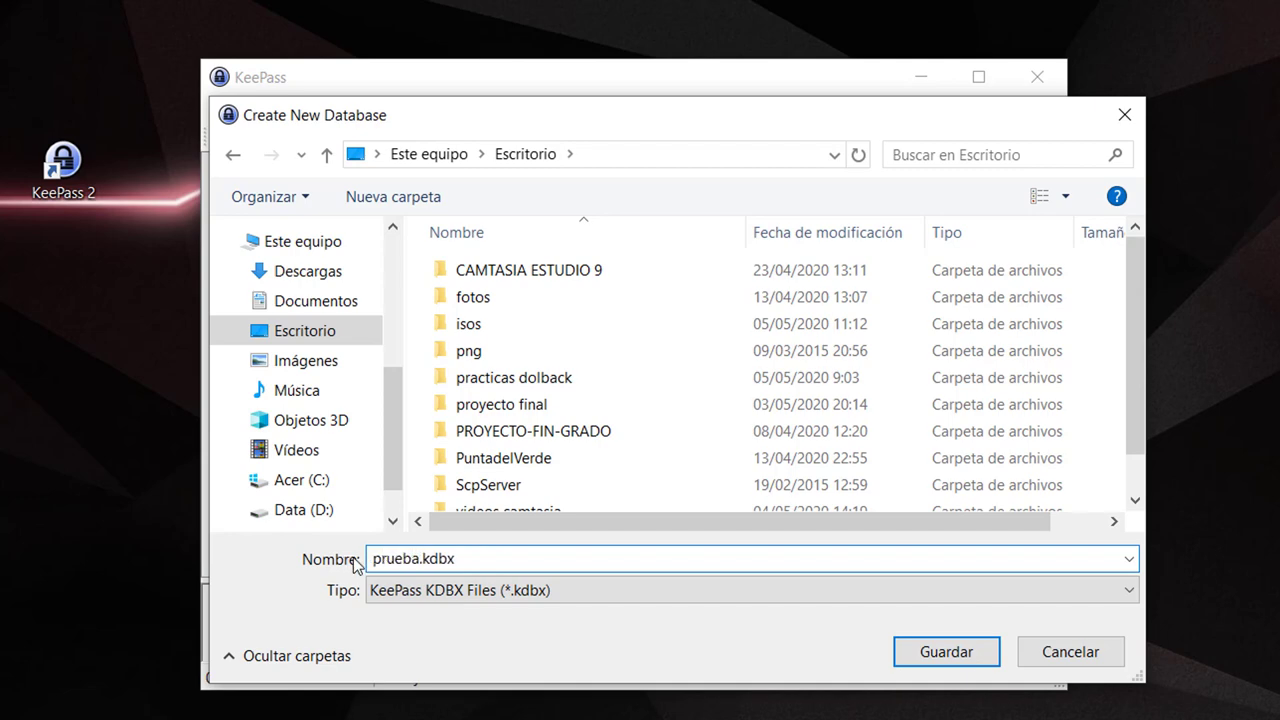
{"action": "key", "text": "Return"}
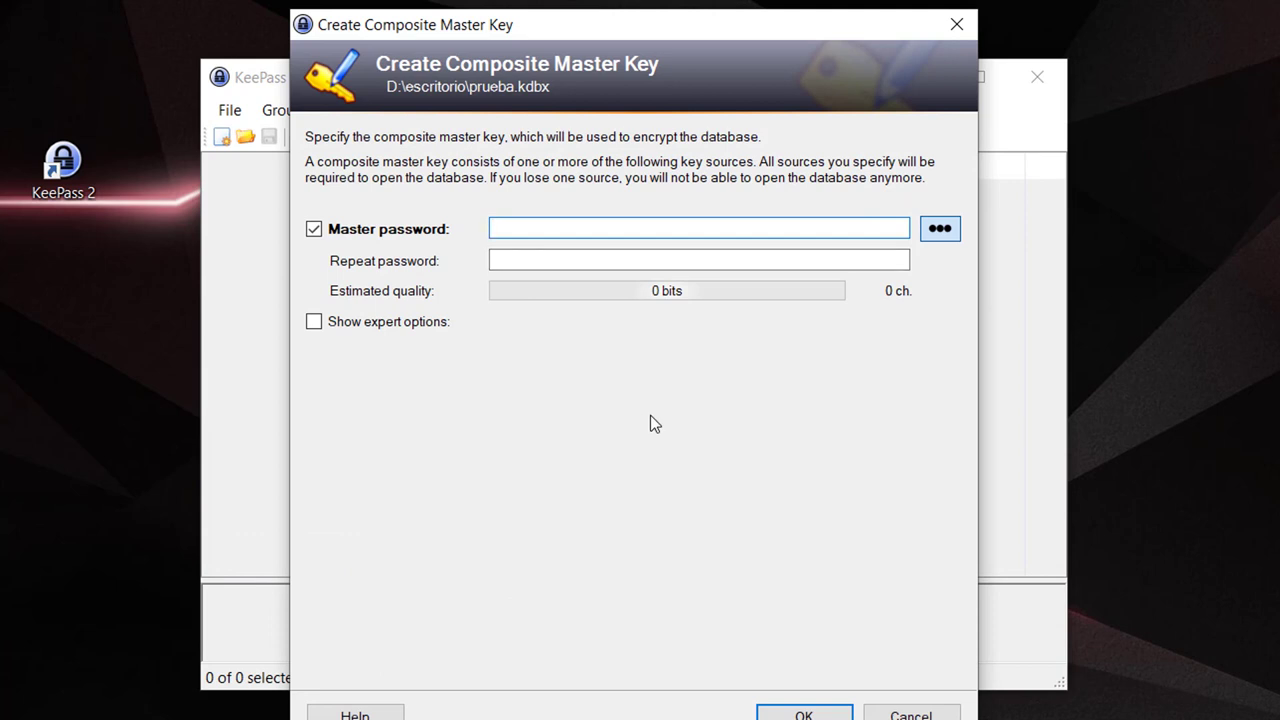
- Enter the six-character master password, repeat it in the confirmation field, and accept
{"action": "type", "text": "••••••"}
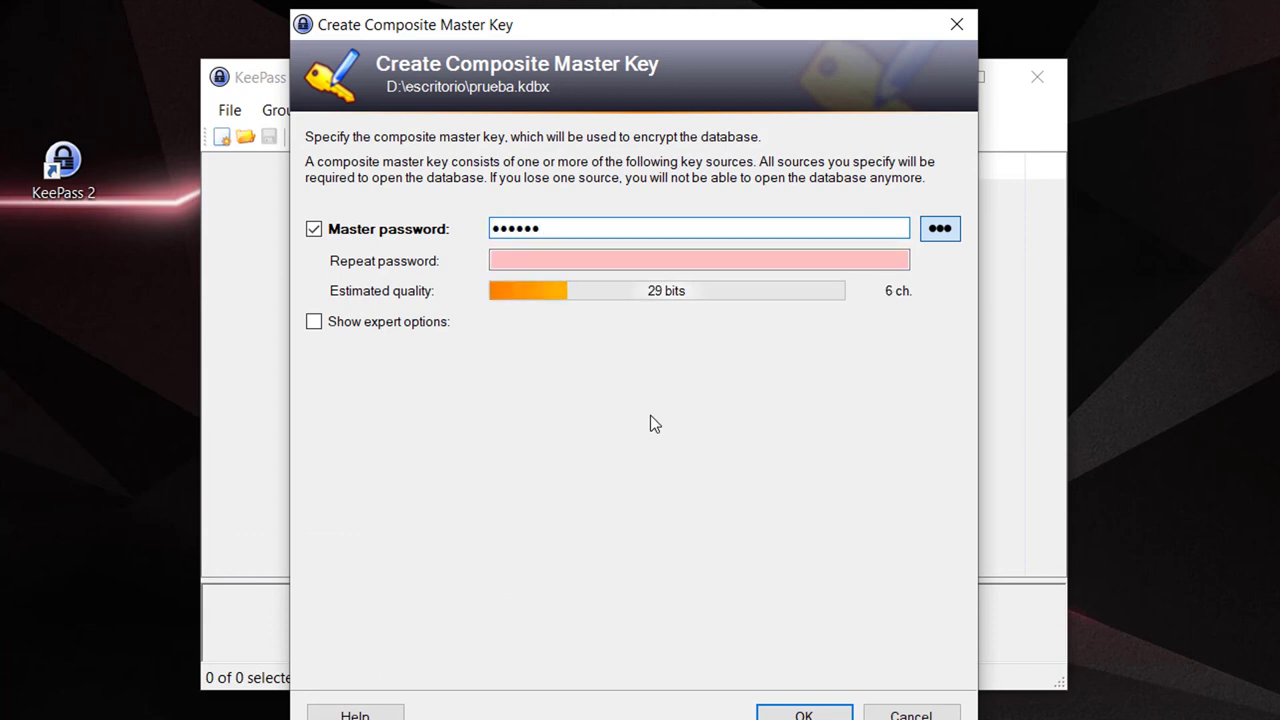
{"action": "left_click", "coordinate": [578, 260]}
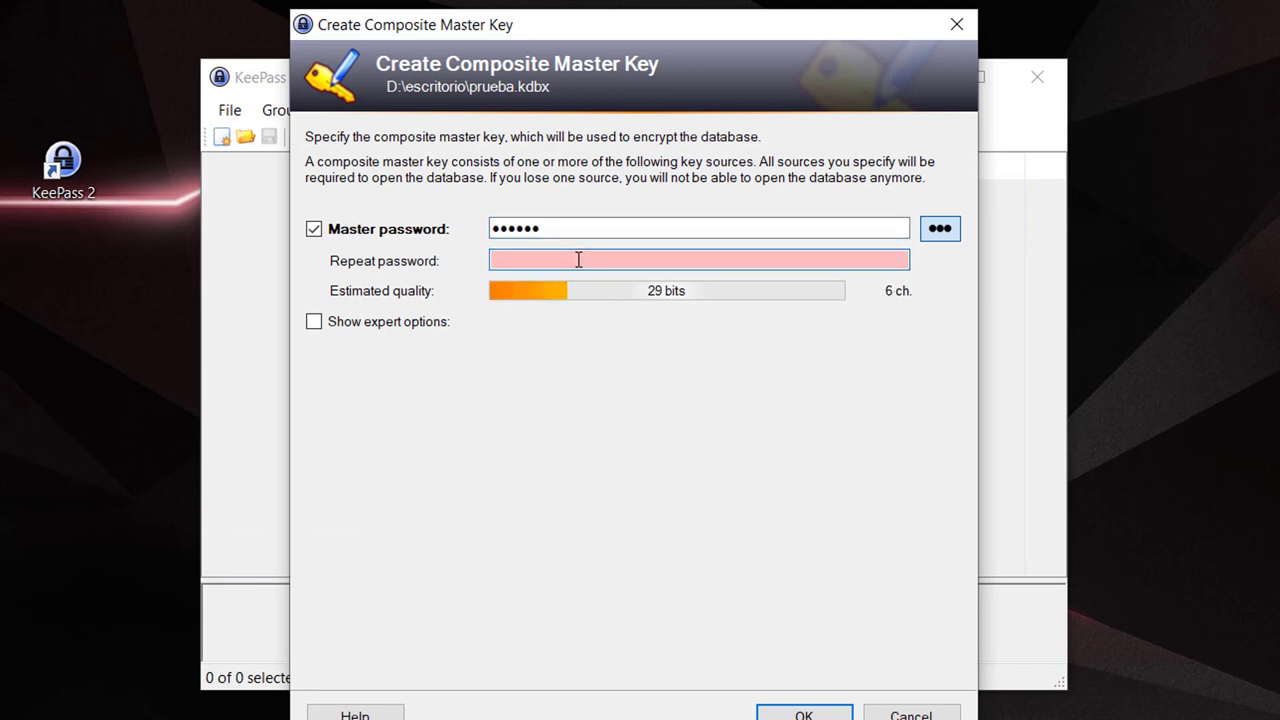
{"action": "type", "text": "••••••"}
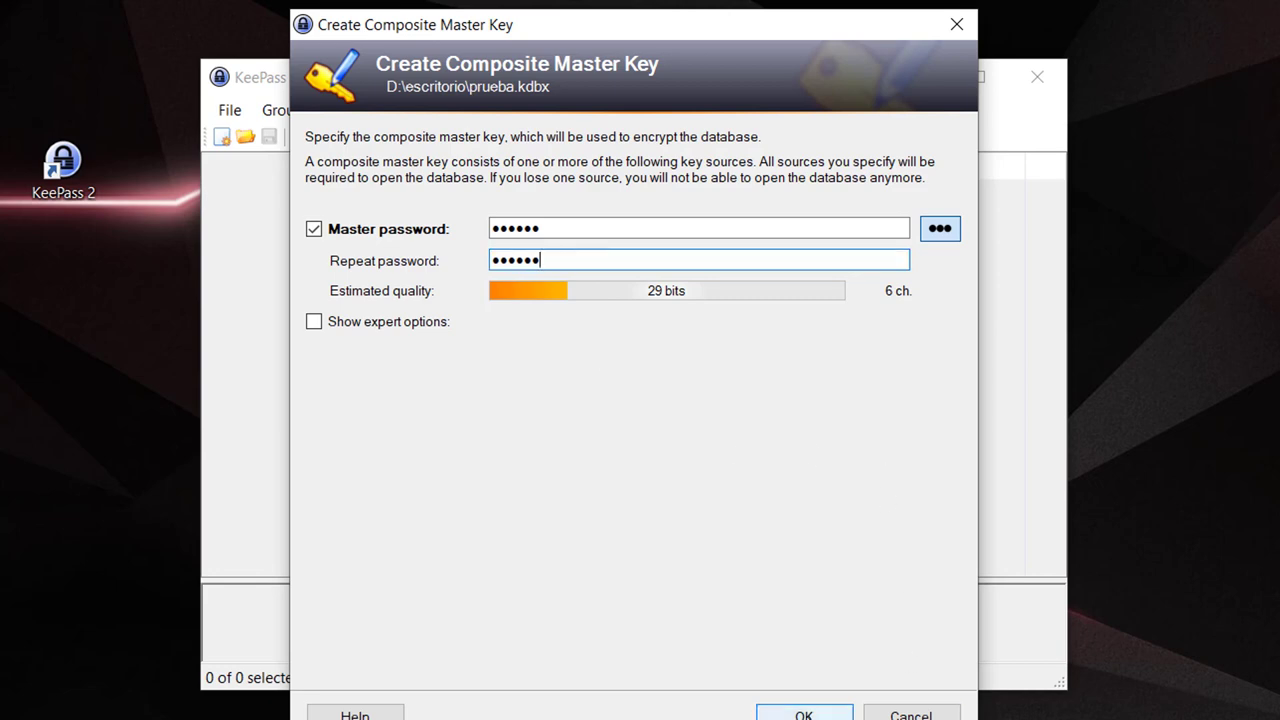
{"action": "left_click", "coordinate": [804, 715]}
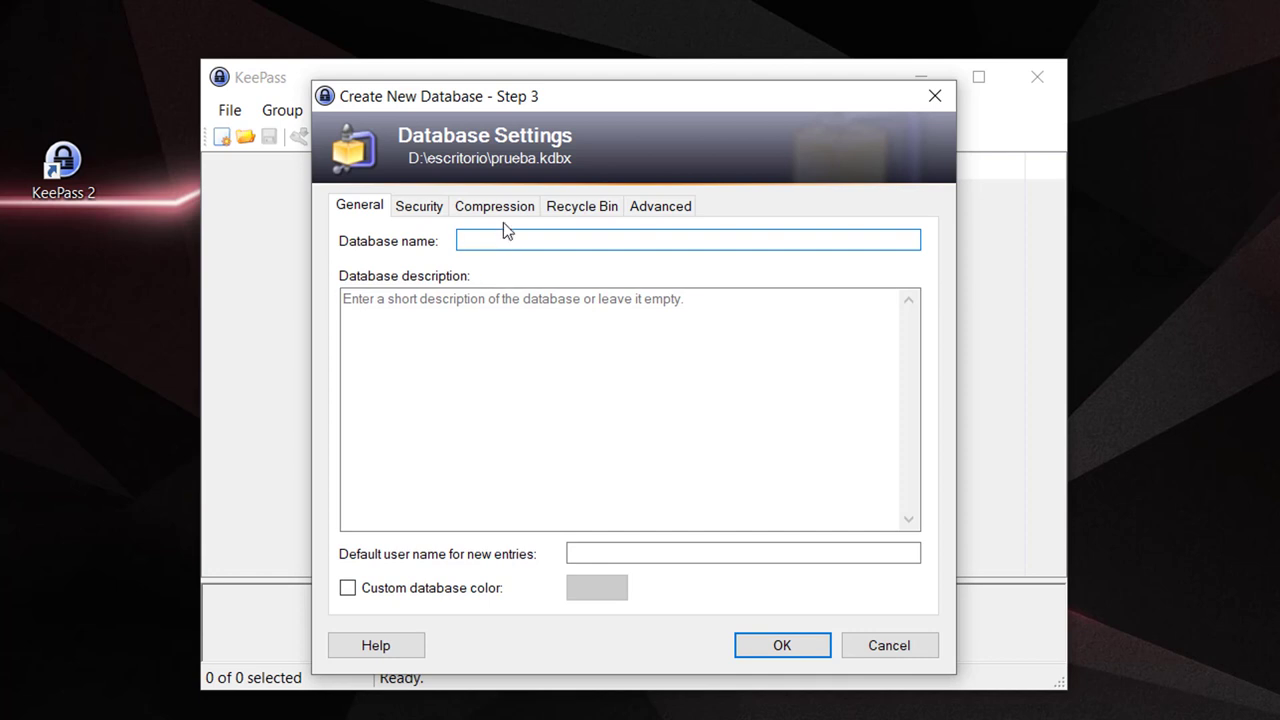
- Enter the database name prueba and the description 'Esto es una prueba', then confirm
{"action": "type", "text": "prueba"}
{"action": "left_click", "coordinate": [543, 327]}
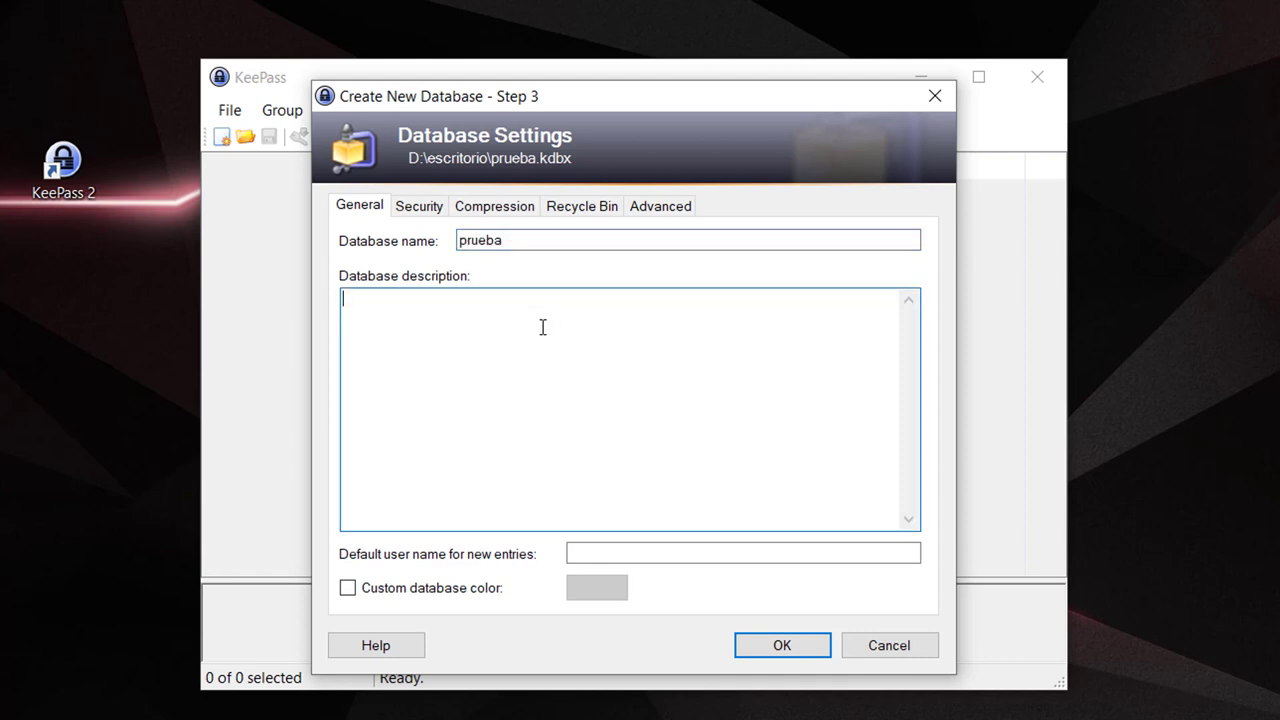
{"action": "type", "text": "Esto es una prueba"}
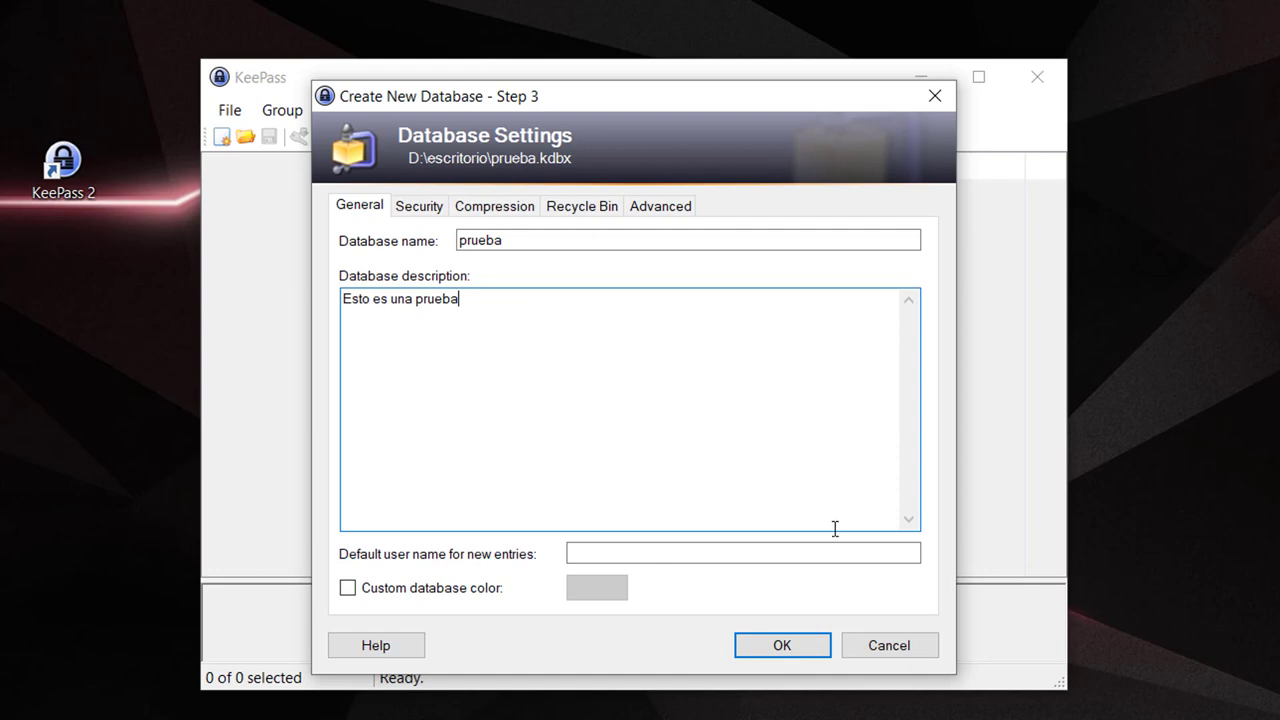
{"action": "left_click", "coordinate": [782, 646]}
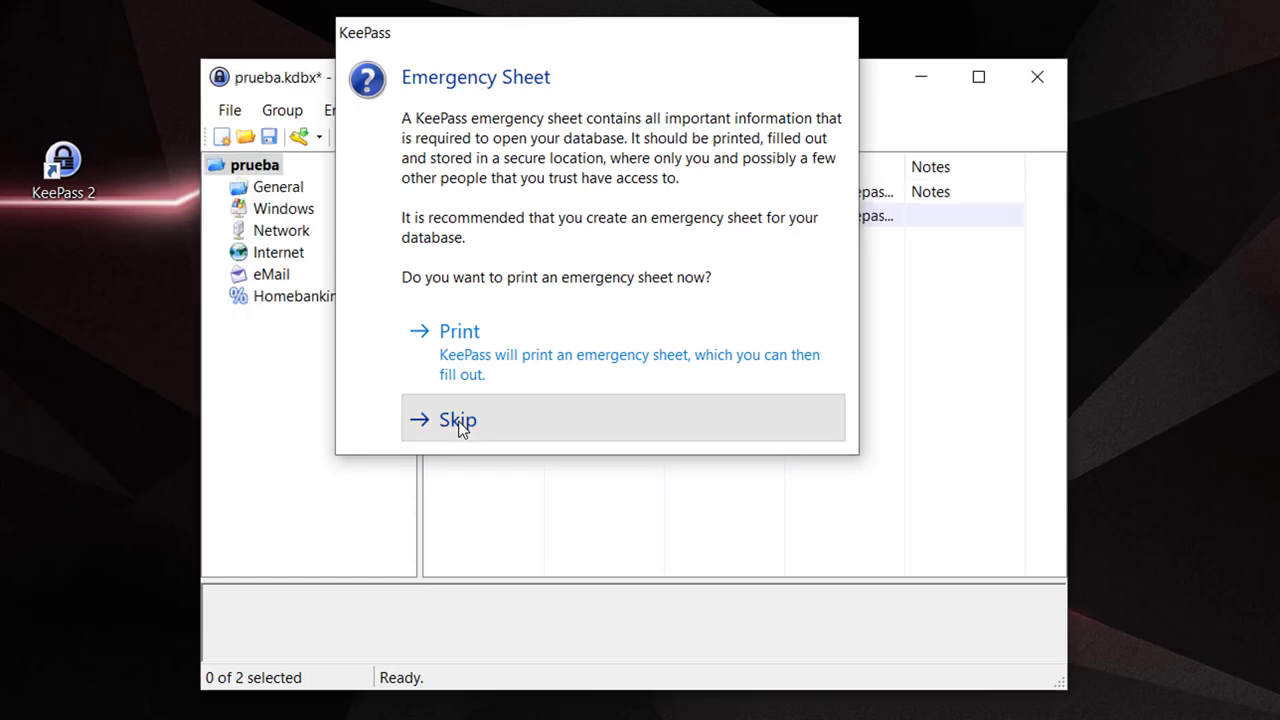
- Skip the emergency sheet, then delete Sample Entry #2 and Sample Entry to the Recycle Bin
{"action": "left_click", "coordinate": [458, 421]}
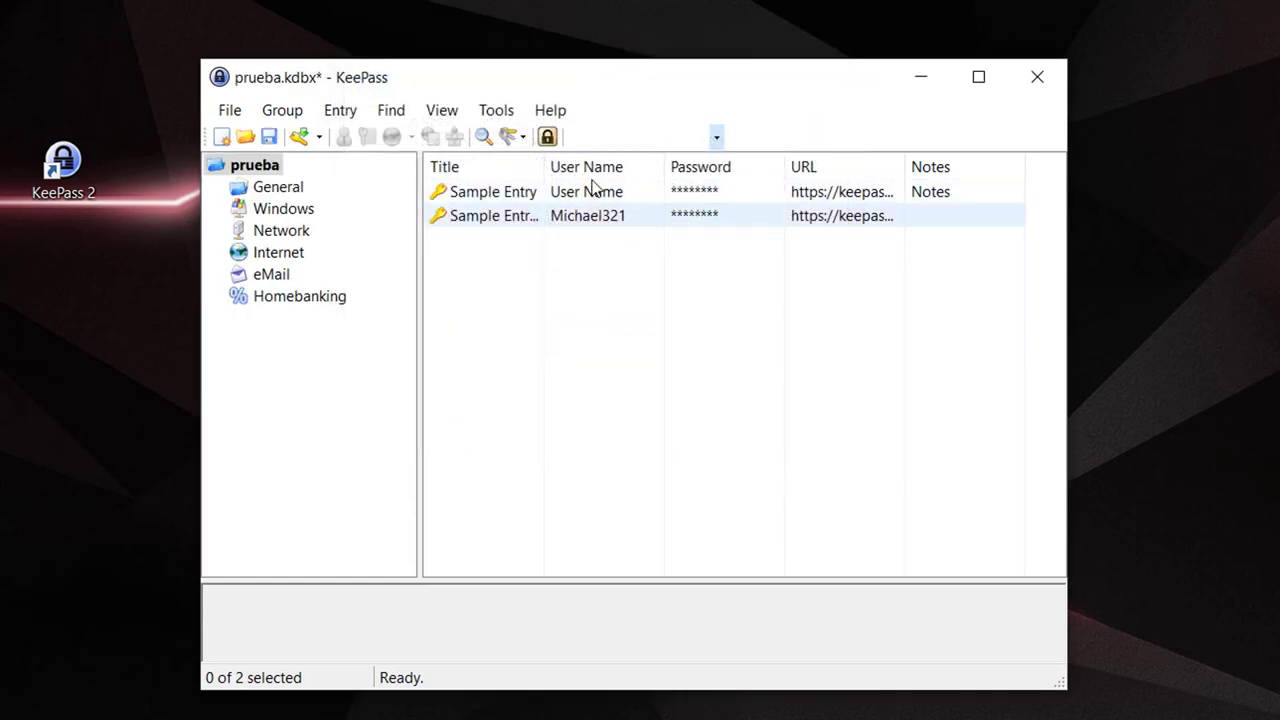
{"action": "right_click", "coordinate": [695, 215]}
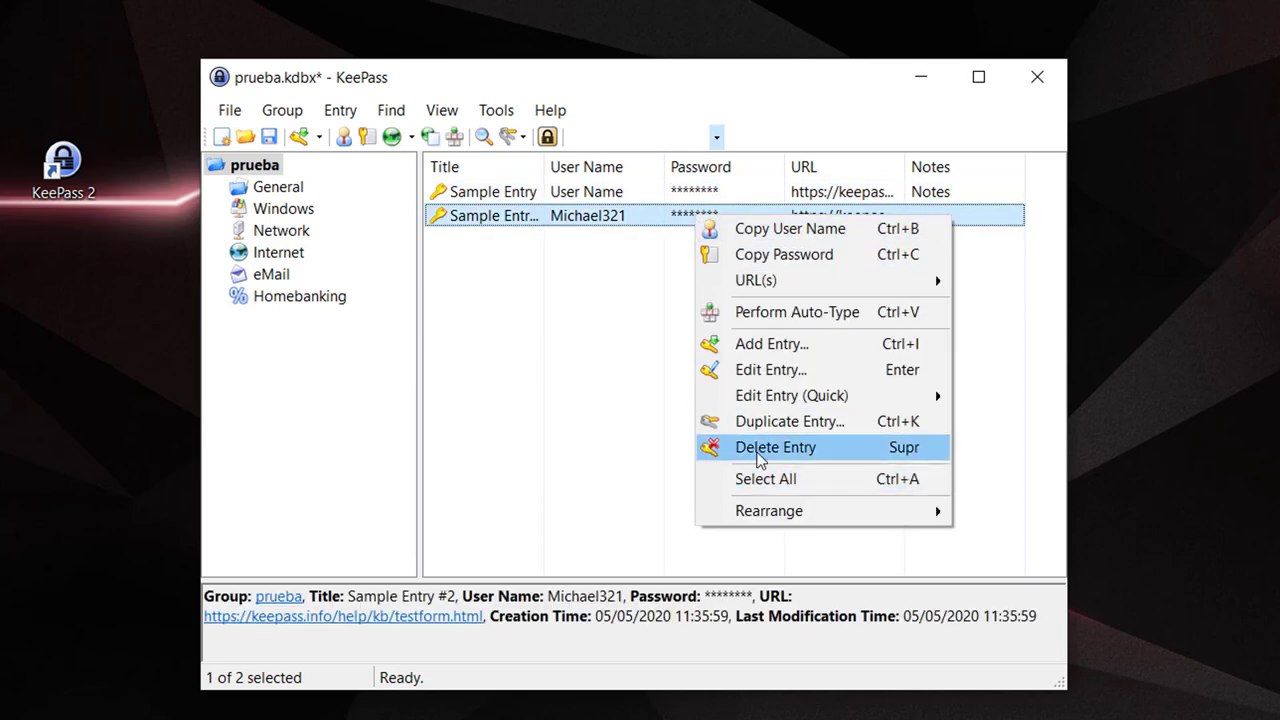
{"action": "left_click", "coordinate": [756, 449]}
{"action": "left_click", "coordinate": [692, 314]}
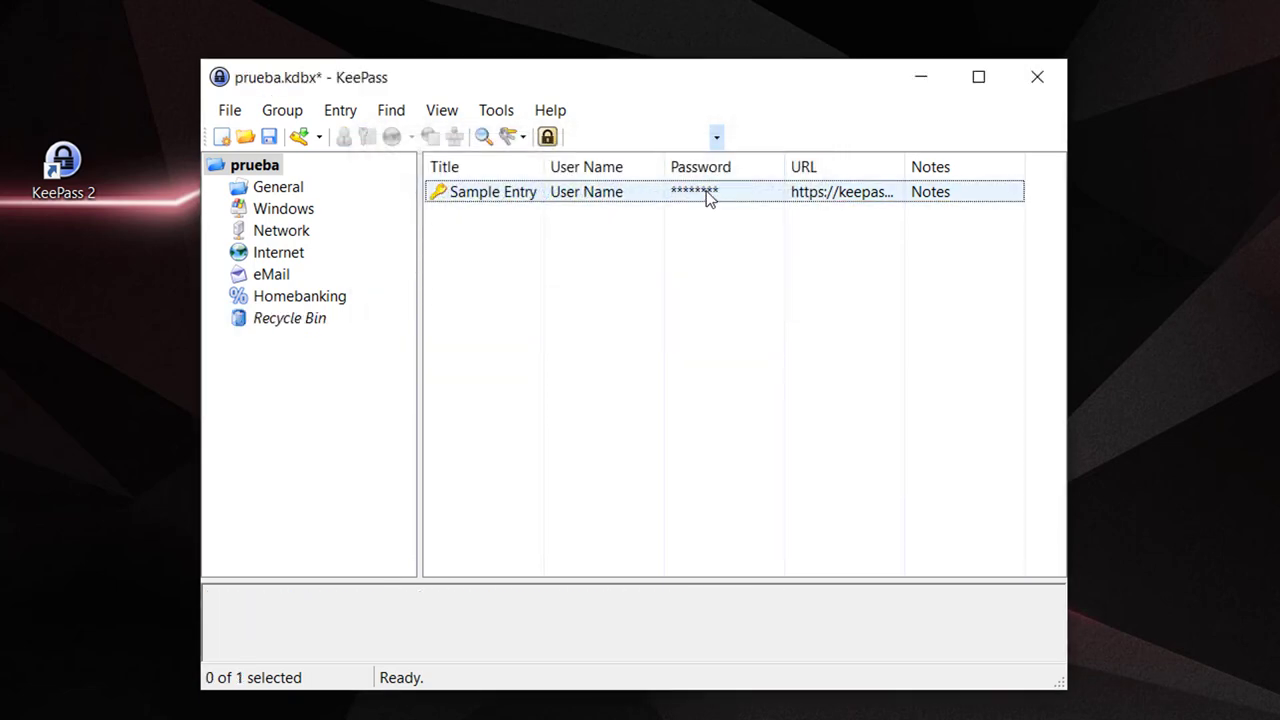
{"action": "right_click", "coordinate": [705, 193]}
{"action": "left_click", "coordinate": [787, 424]}
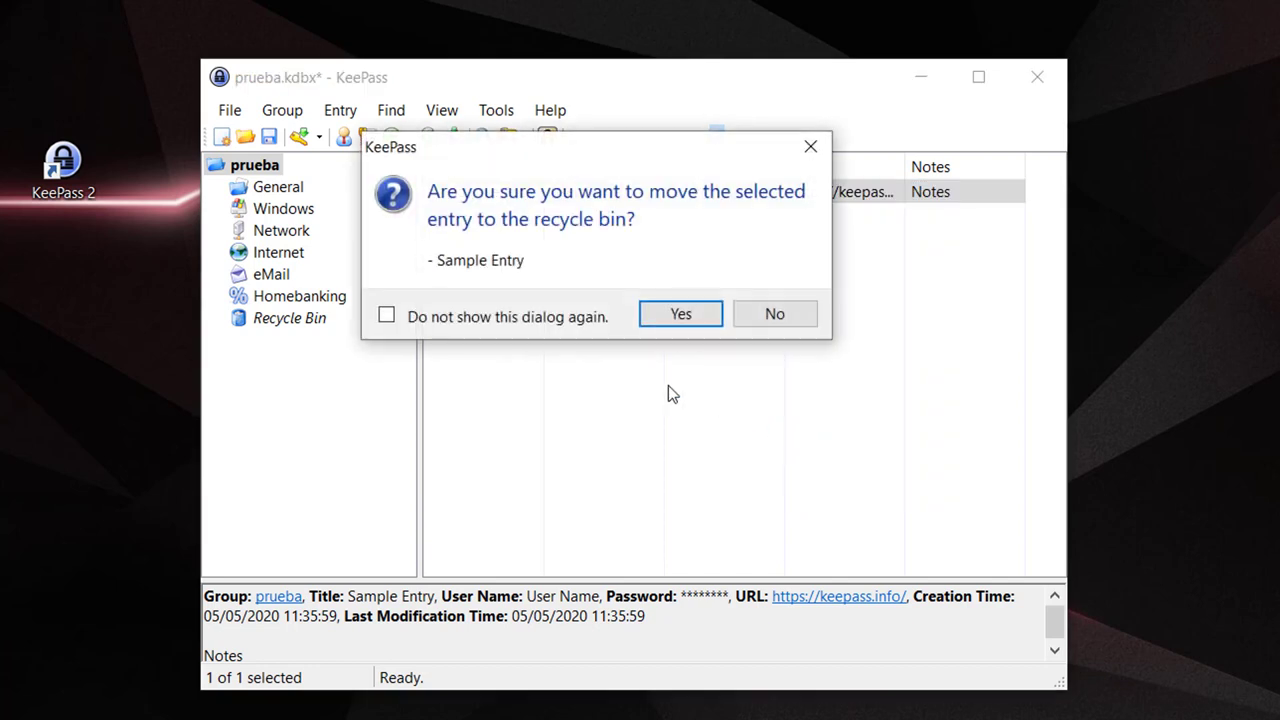
{"action": "left_click", "coordinate": [693, 318]}
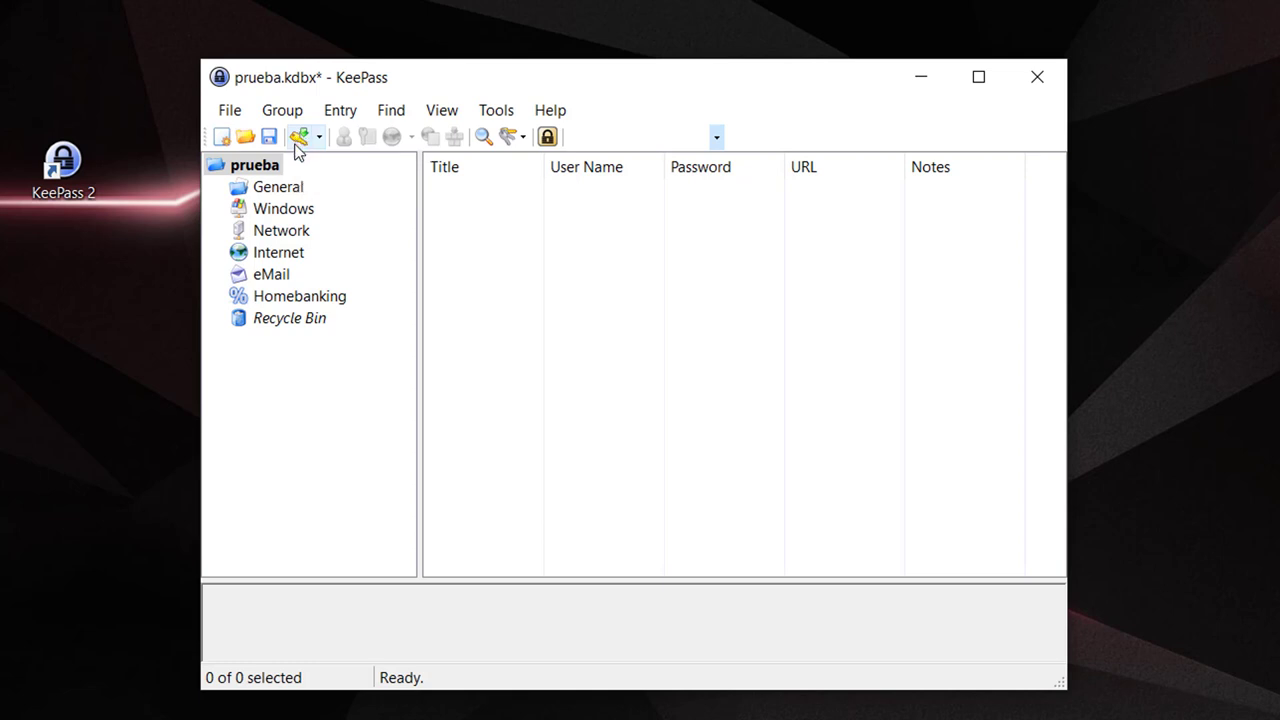
- Add a new entry titled facebook and enter the account's user name
{"action": "left_click", "coordinate": [302, 138]}
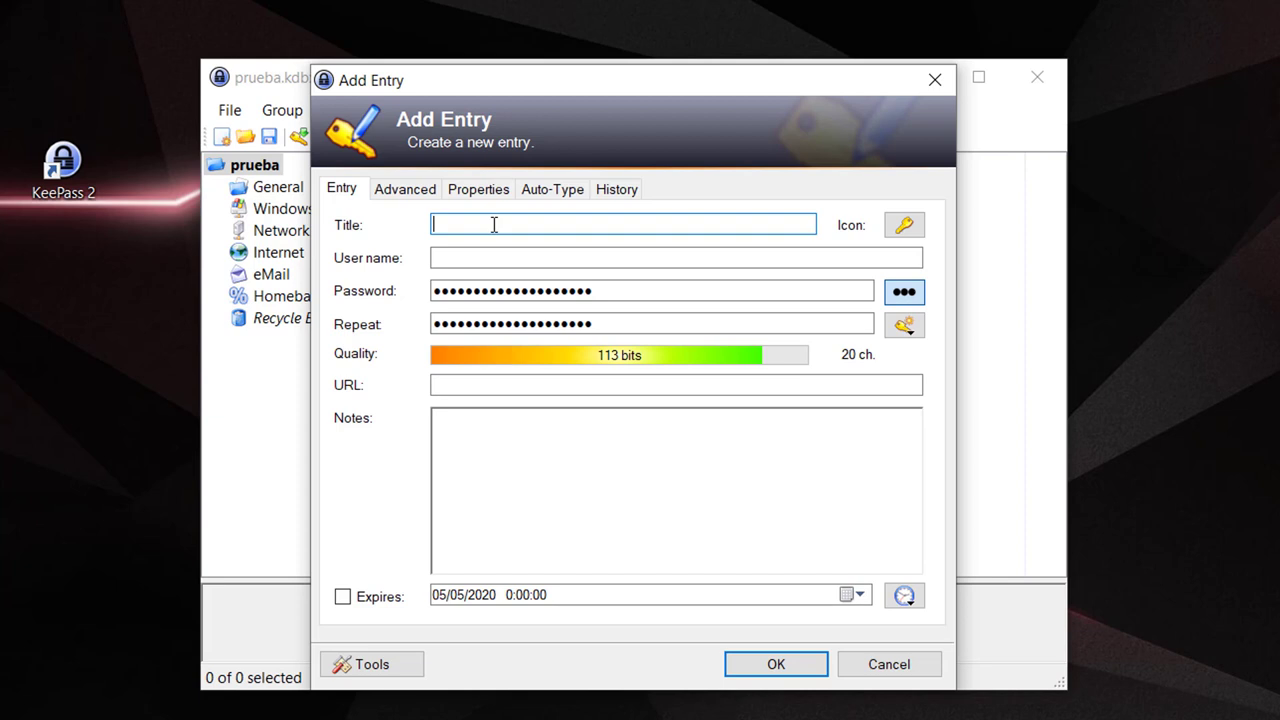
{"action": "type", "text": "facebook"}
{"action": "left_click", "coordinate": [446, 255]}
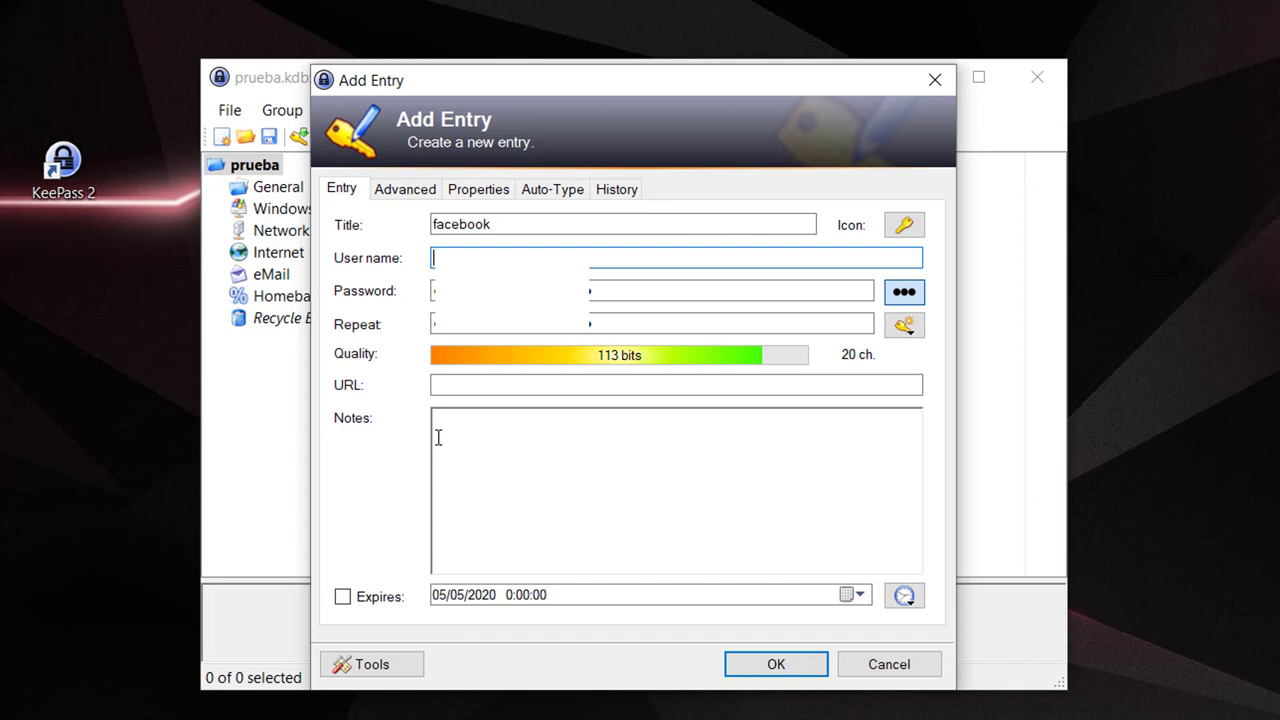
{"action": "type", "text": "i"}
{"action": "type", "text": "om"}
- Replace the generated password with the account's 10-character password in both password fields
{"action": "left_click_drag", "start_coordinate": [589, 289], "coordinate": [335, 288]}
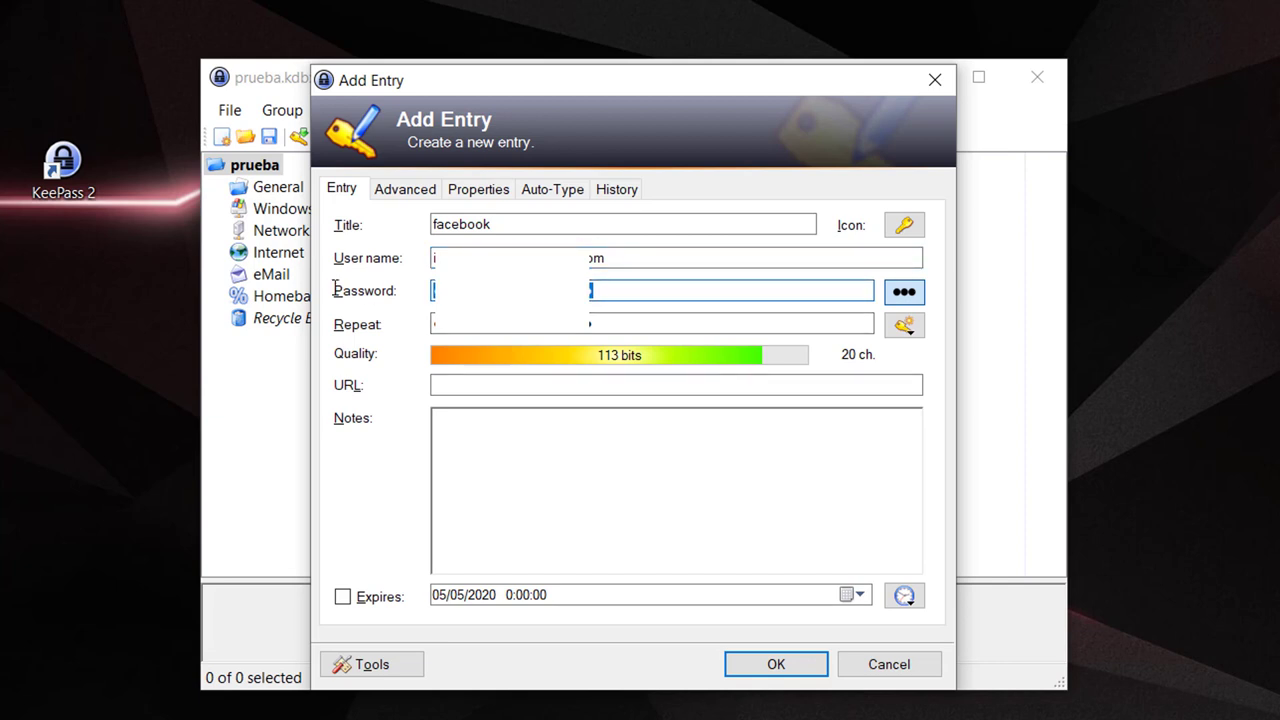
{"action": "key", "text": "BackSpace"}
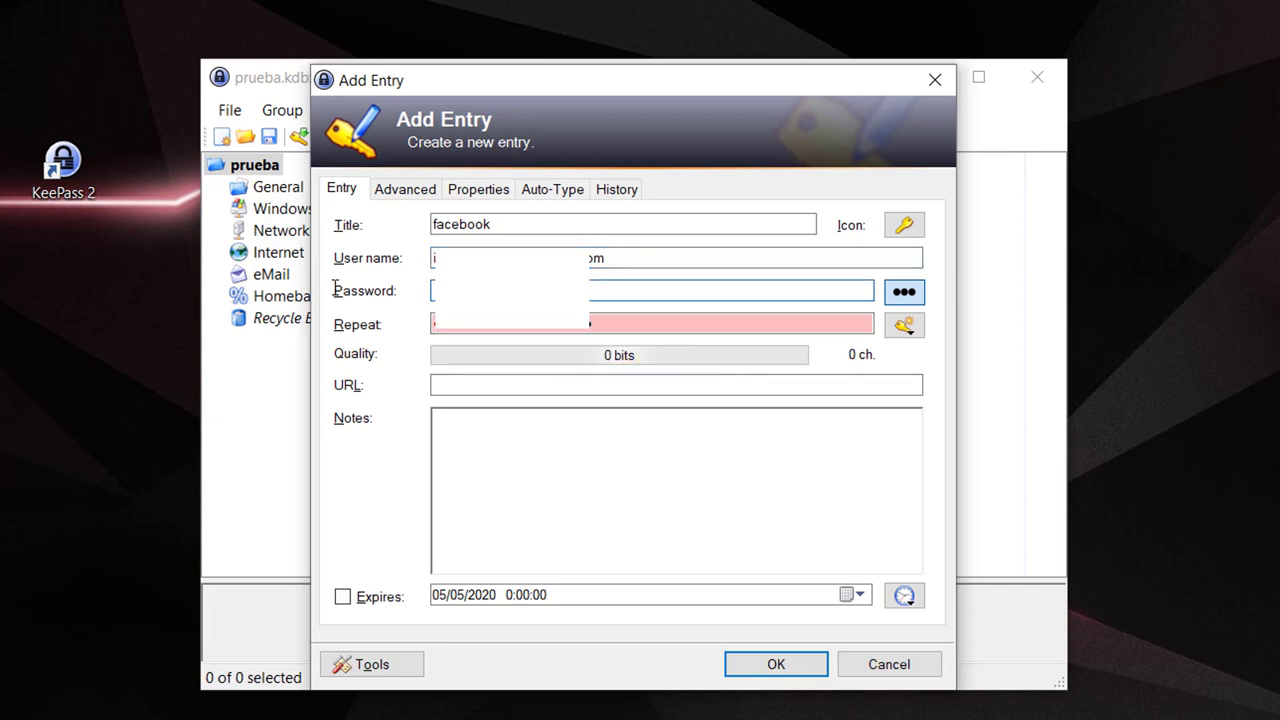
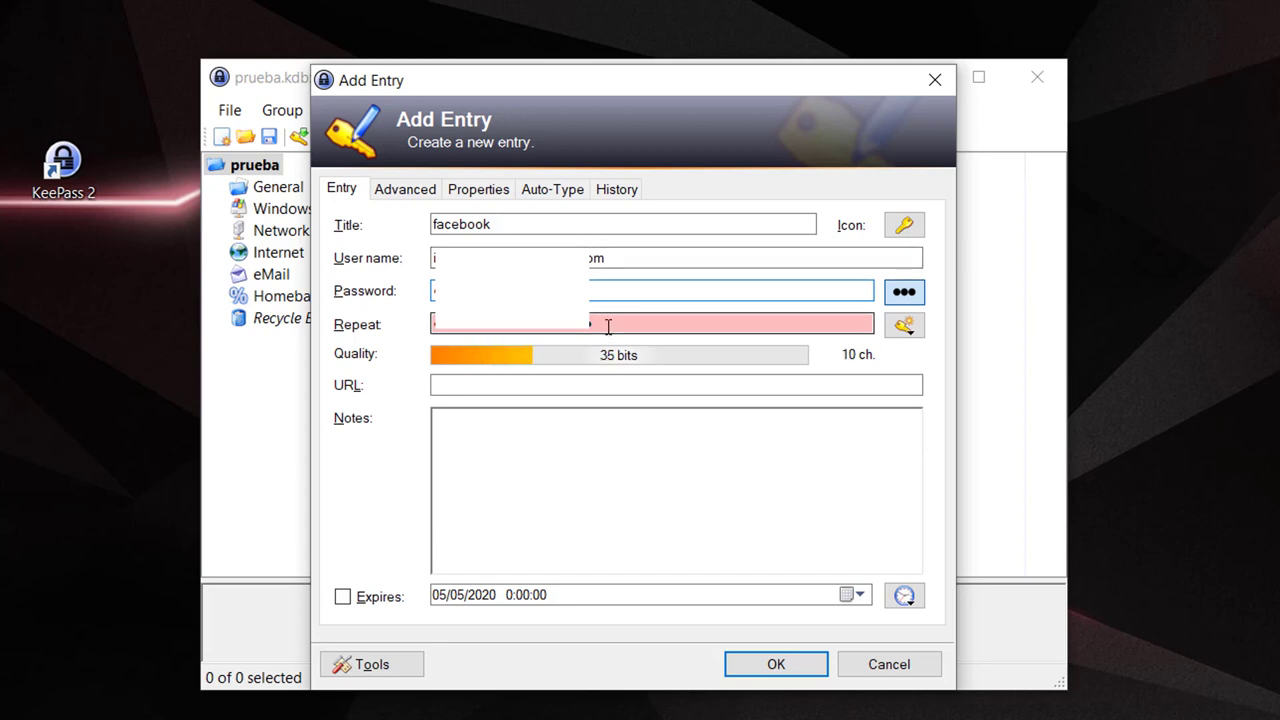
{"action": "left_click_drag", "start_coordinate": [606, 326], "coordinate": [208, 330]}
{"action": "key", "text": "BackSpace"}
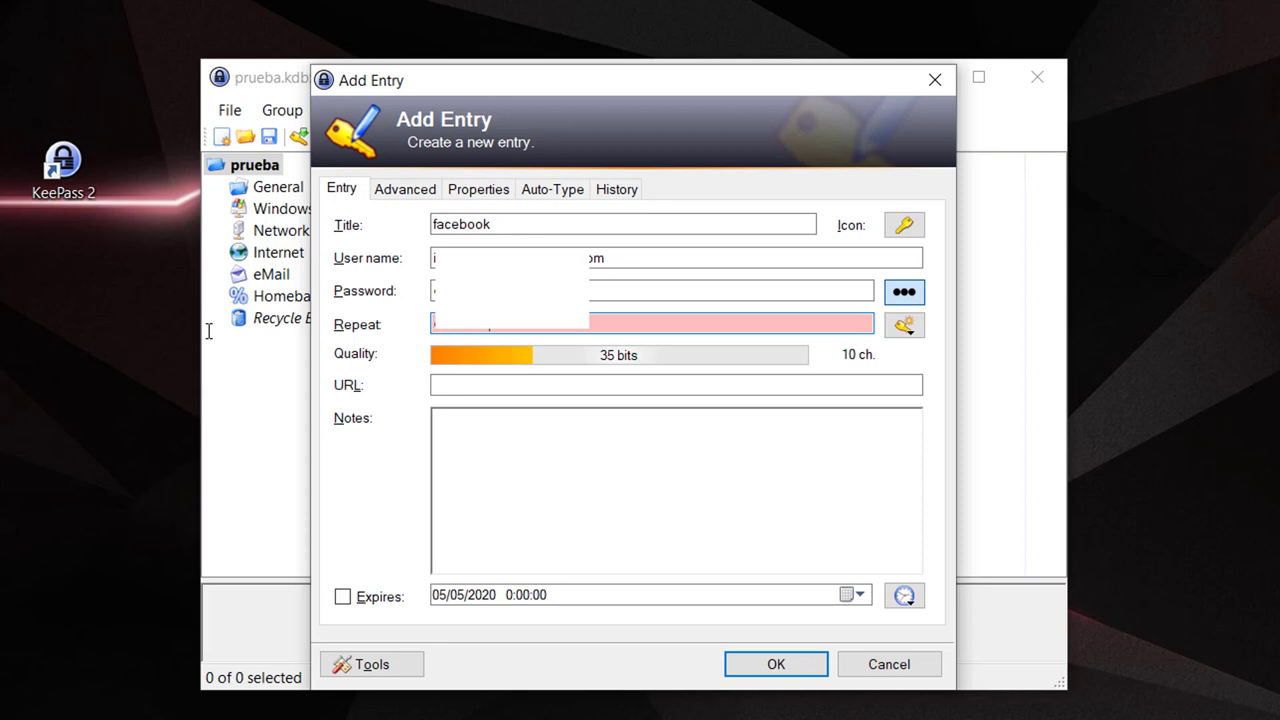
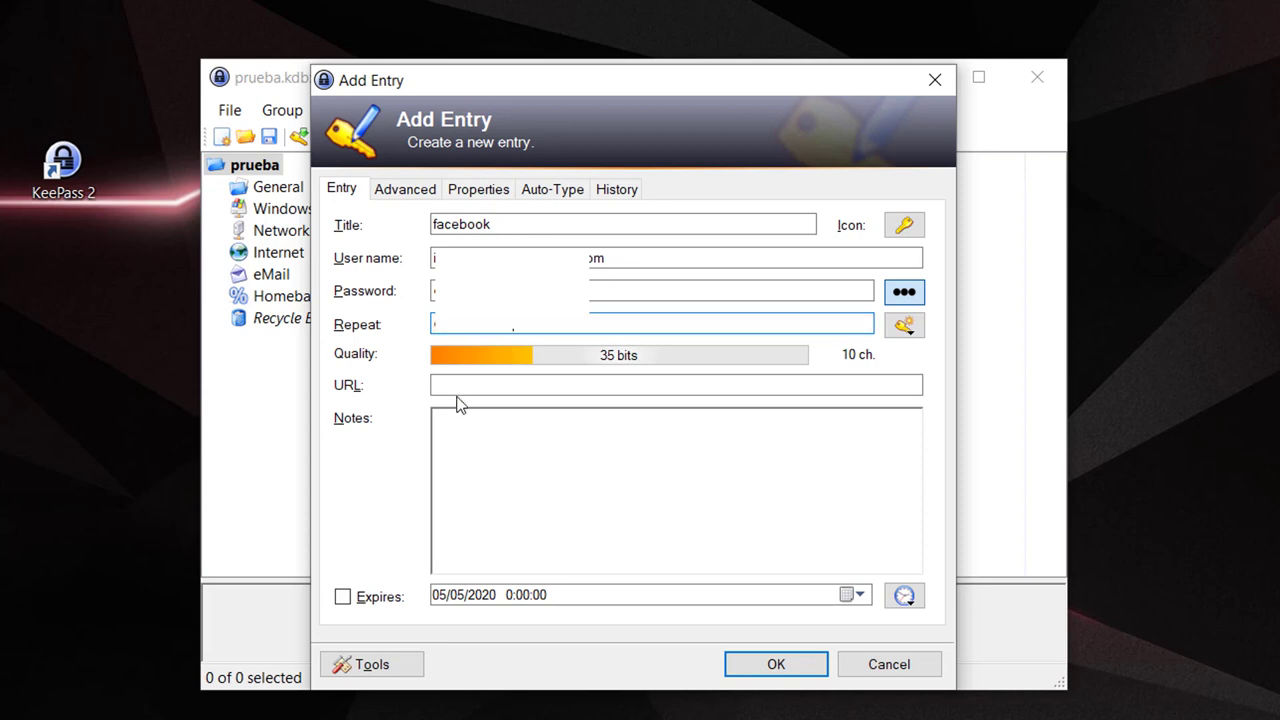
{"action": "left_click", "coordinate": [478, 385]}
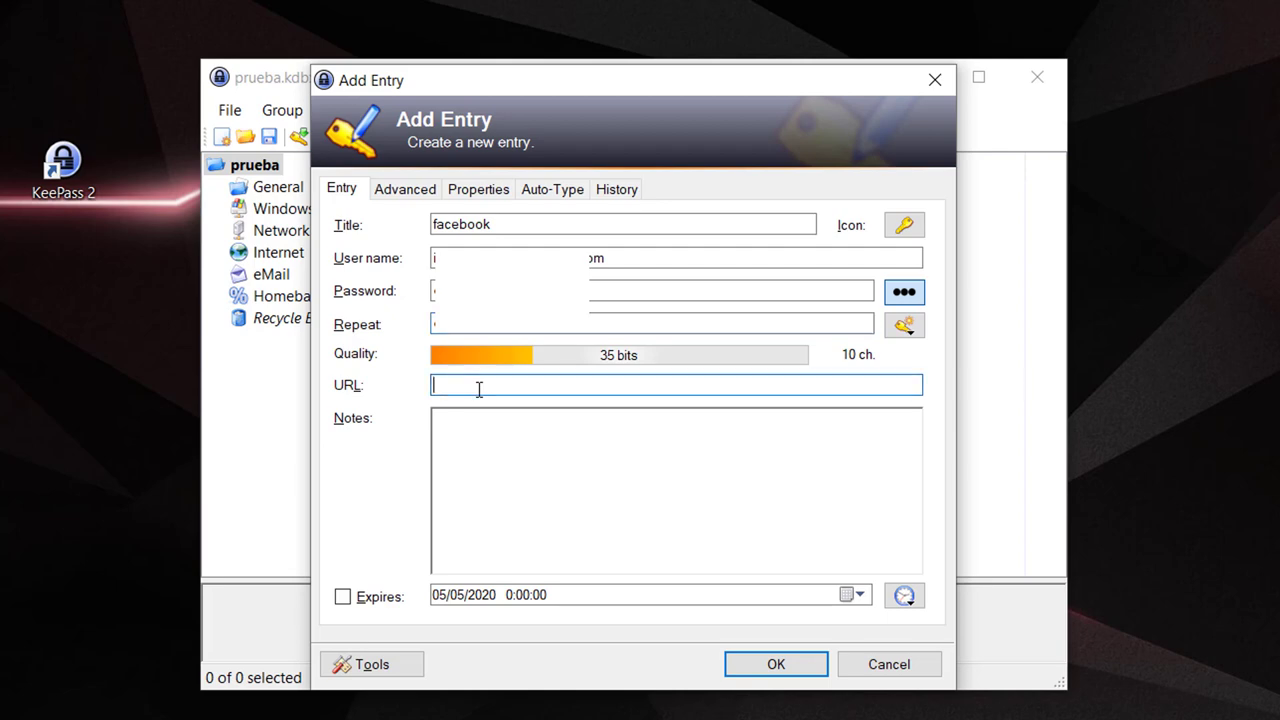
{"action": "right_click", "coordinate": [479, 381]}
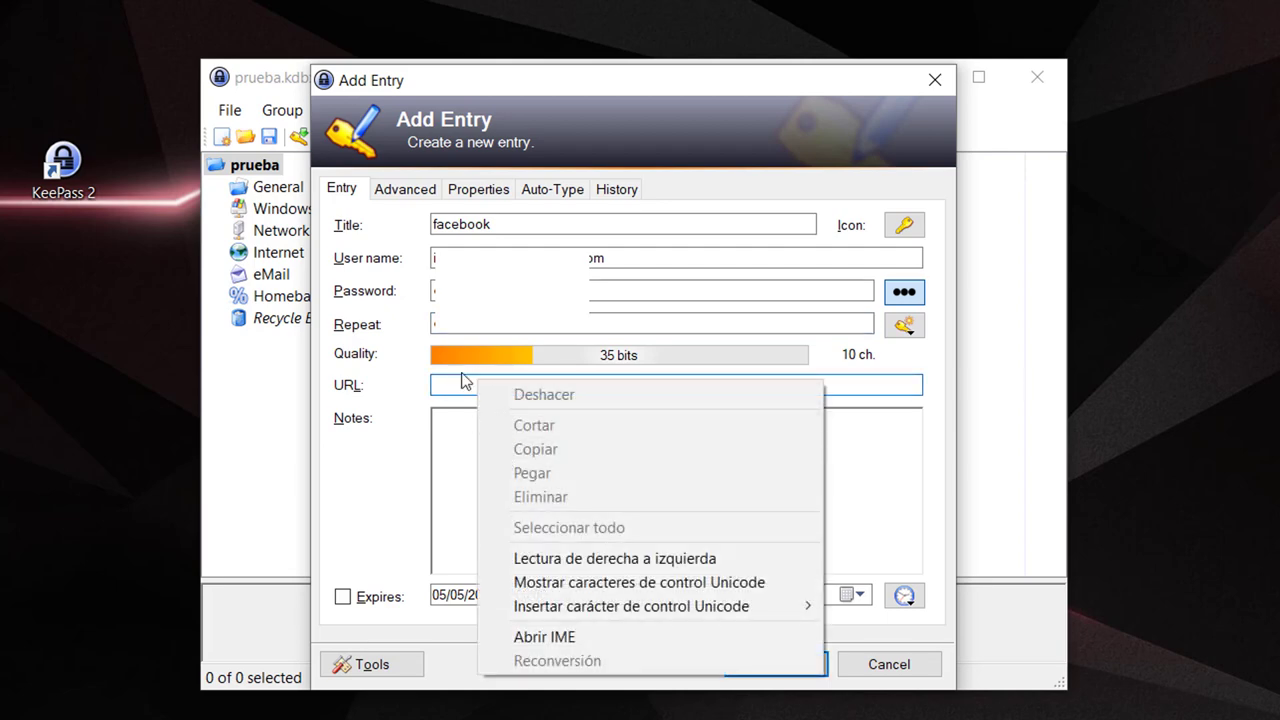
{"action": "left_click", "coordinate": [460, 378]}
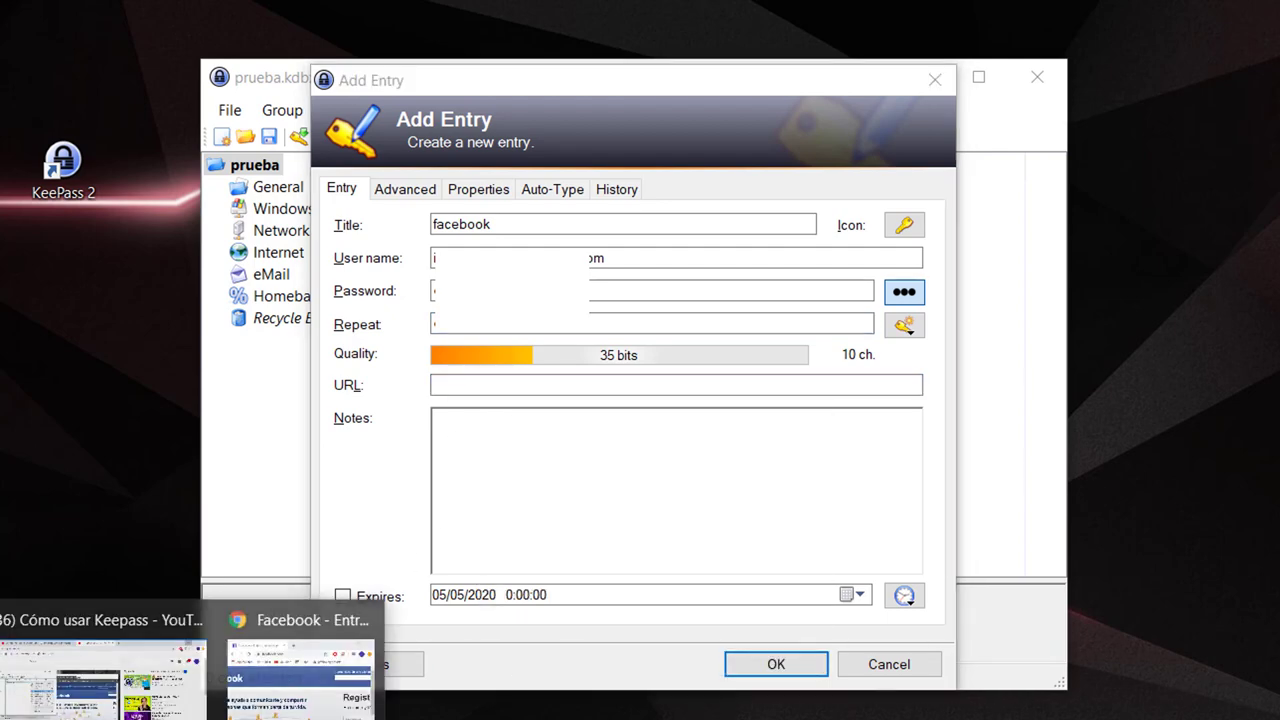
- Copy the facebook.com address from Chrome, swap its tab for an empty one, and minimize Chrome
{"action": "left_click", "coordinate": [298, 704]}
{"action": "left_click", "coordinate": [934, 108]}
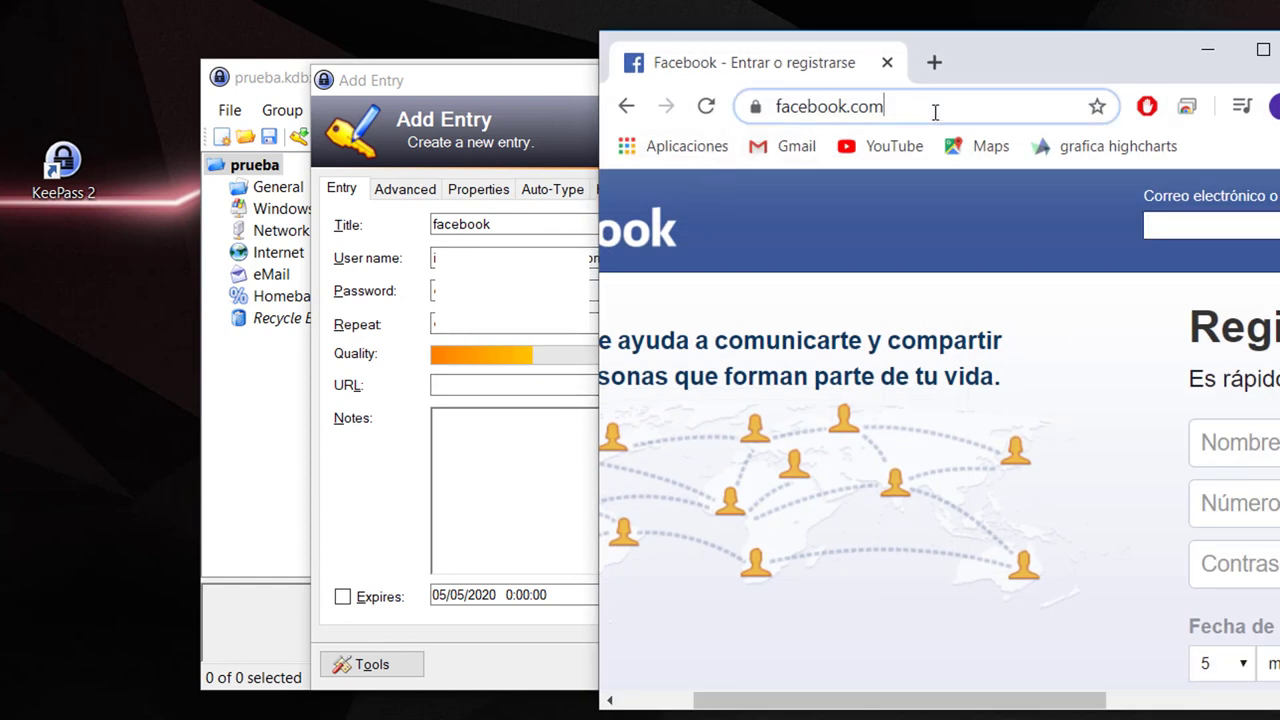
{"action": "left_click", "coordinate": [957, 108]}
{"action": "triple_click", "coordinate": [893, 107]}
{"action": "key", "text": "ctrl+c"}
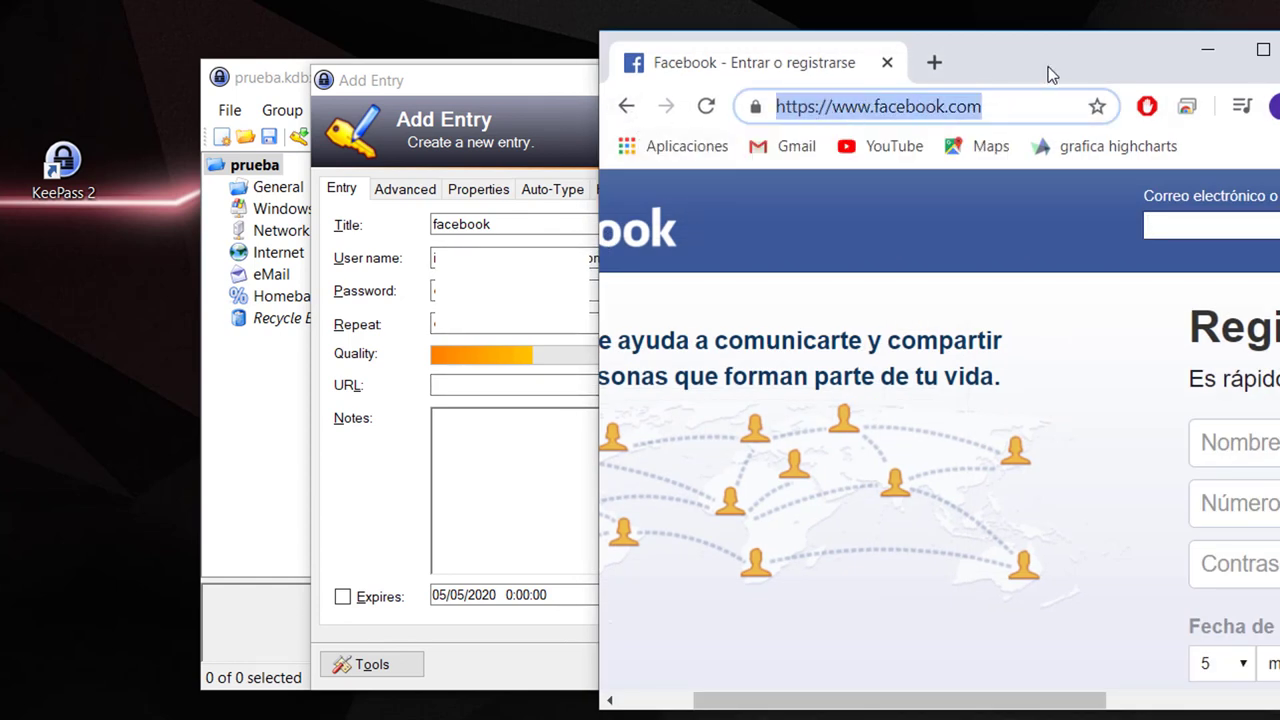
{"action": "left_click", "coordinate": [934, 62]}
{"action": "left_click", "coordinate": [821, 62]}
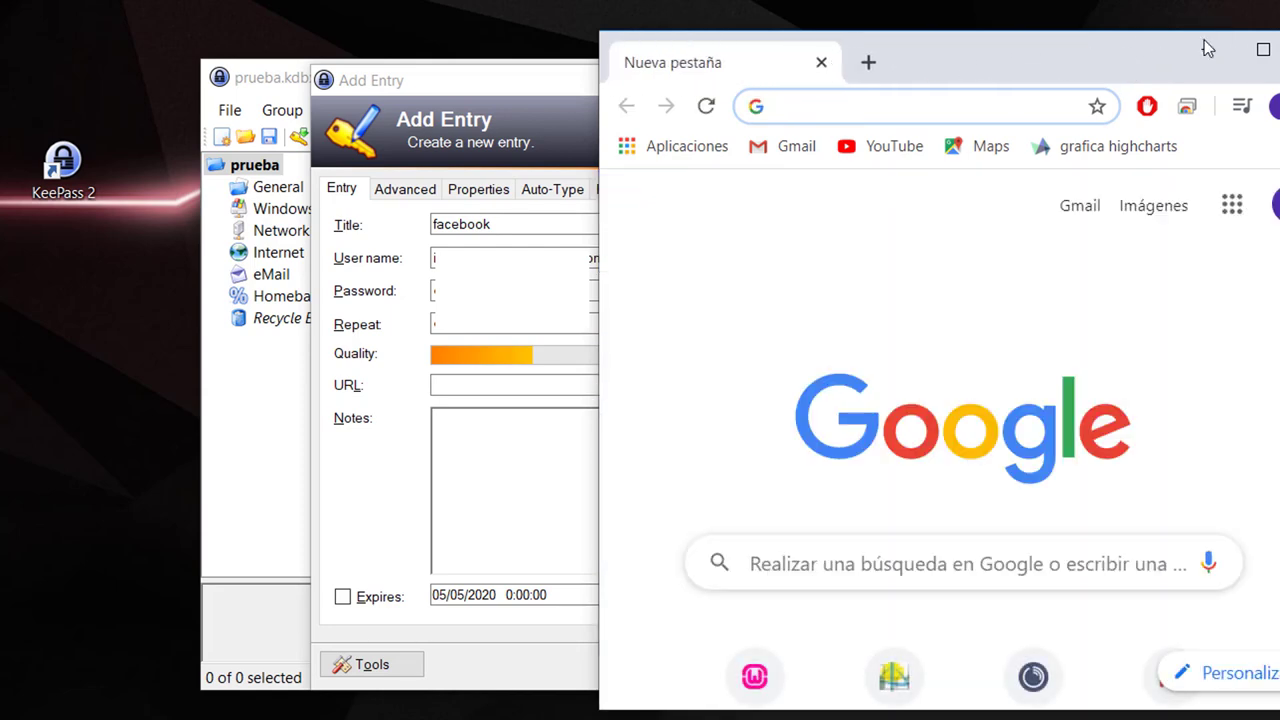
{"action": "left_click", "coordinate": [1205, 55]}
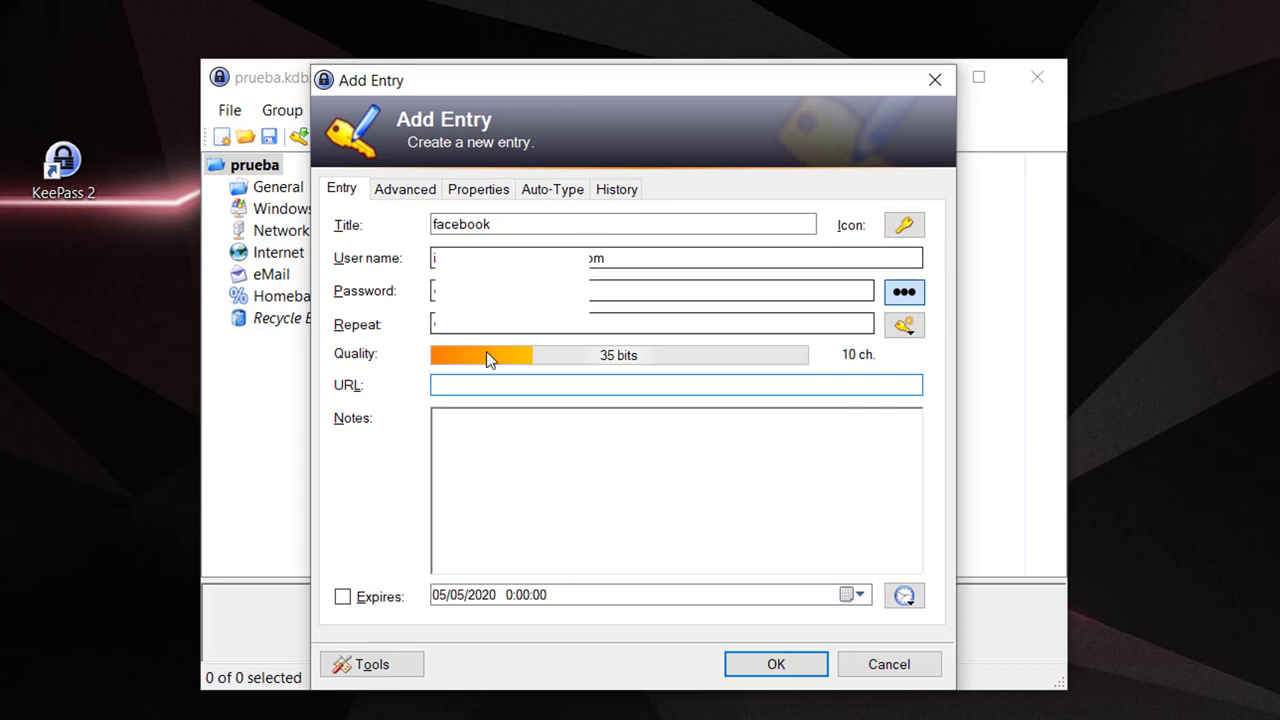
{"action": "left_click", "coordinate": [473, 383]}
{"action": "right_click", "coordinate": [473, 383]}
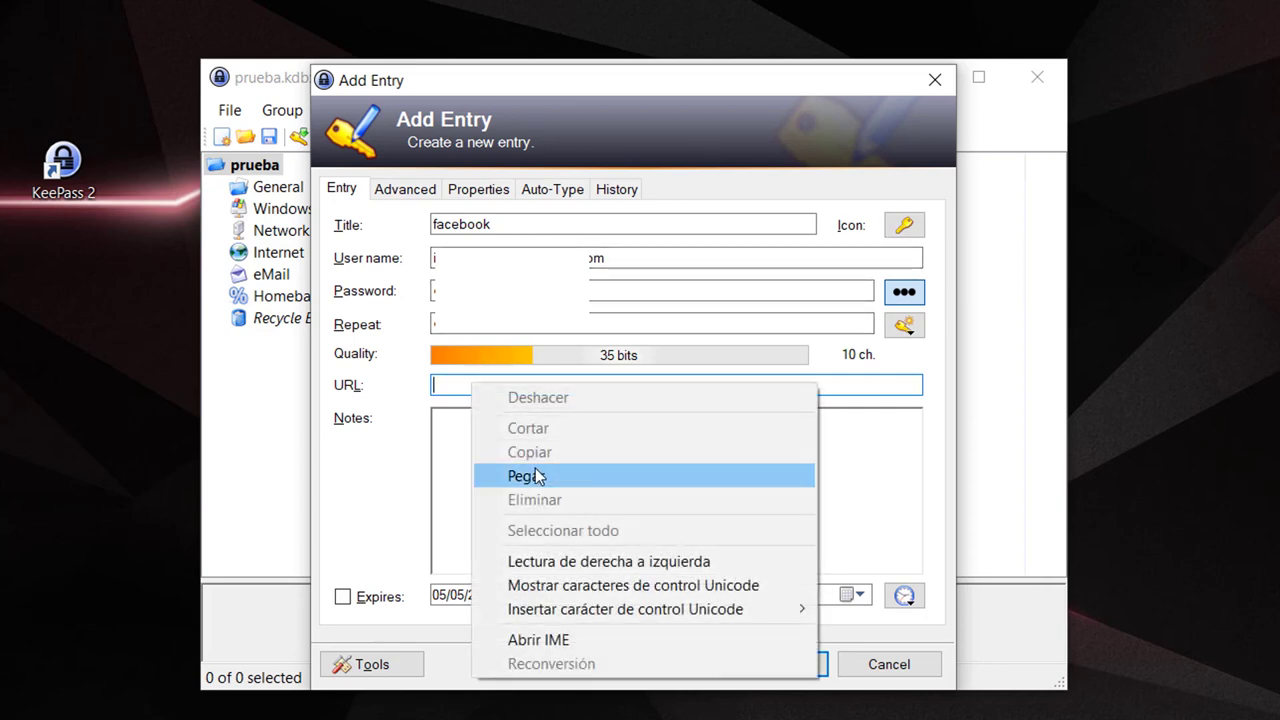
{"action": "left_click", "coordinate": [529, 475]}
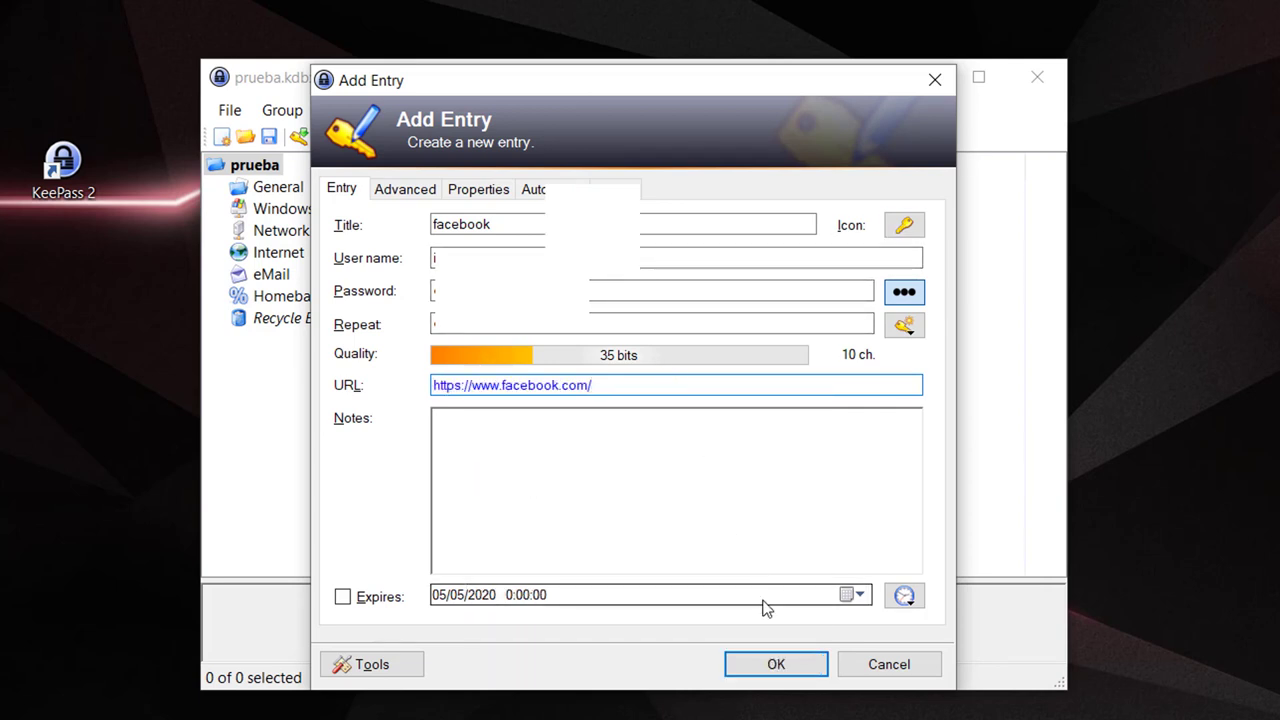
{"action": "left_click", "coordinate": [776, 665]}
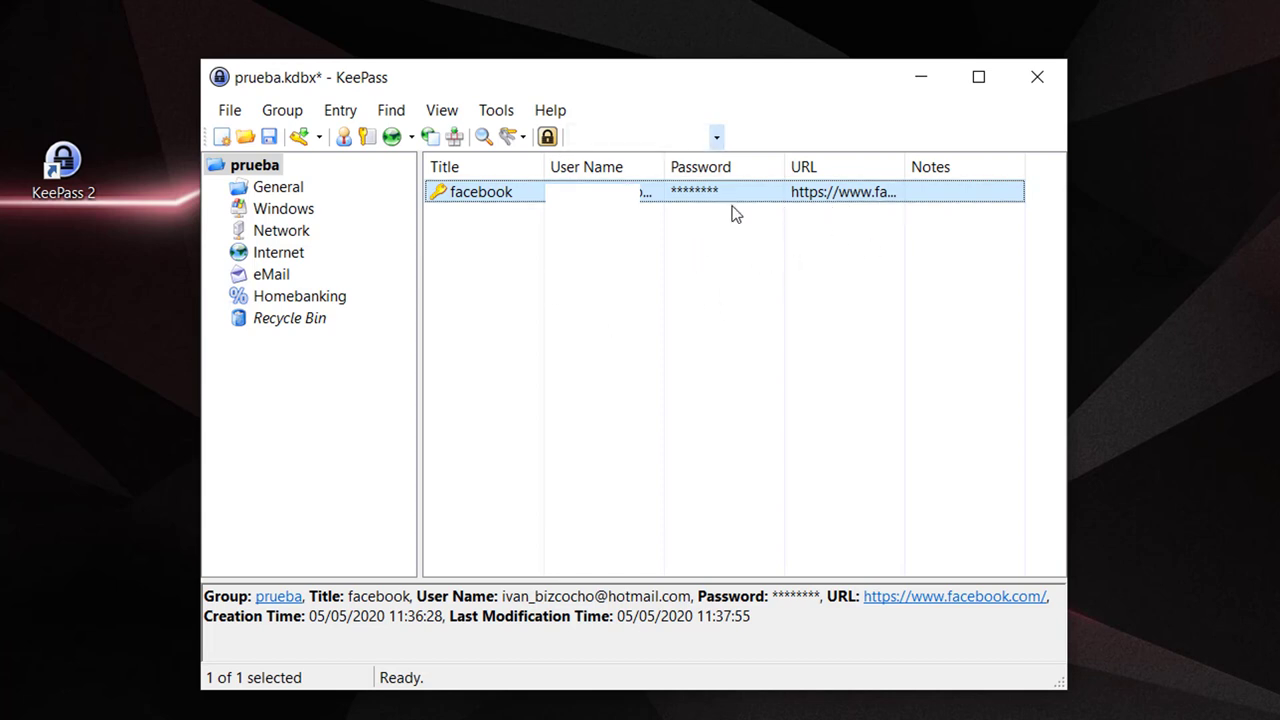
- Open the facebook entry's URL in Chrome, close the empty tab, and arrange both windows
{"action": "double_click", "coordinate": [838, 200]}
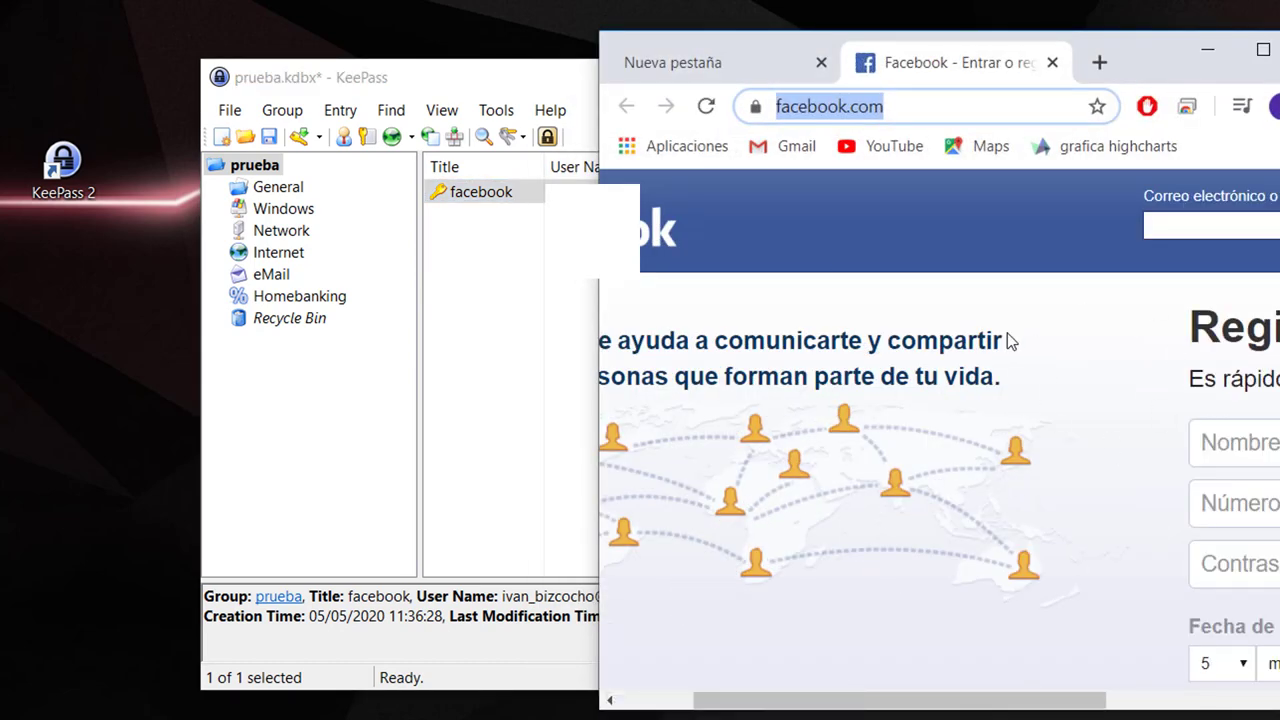
{"action": "left_click", "coordinate": [821, 63]}
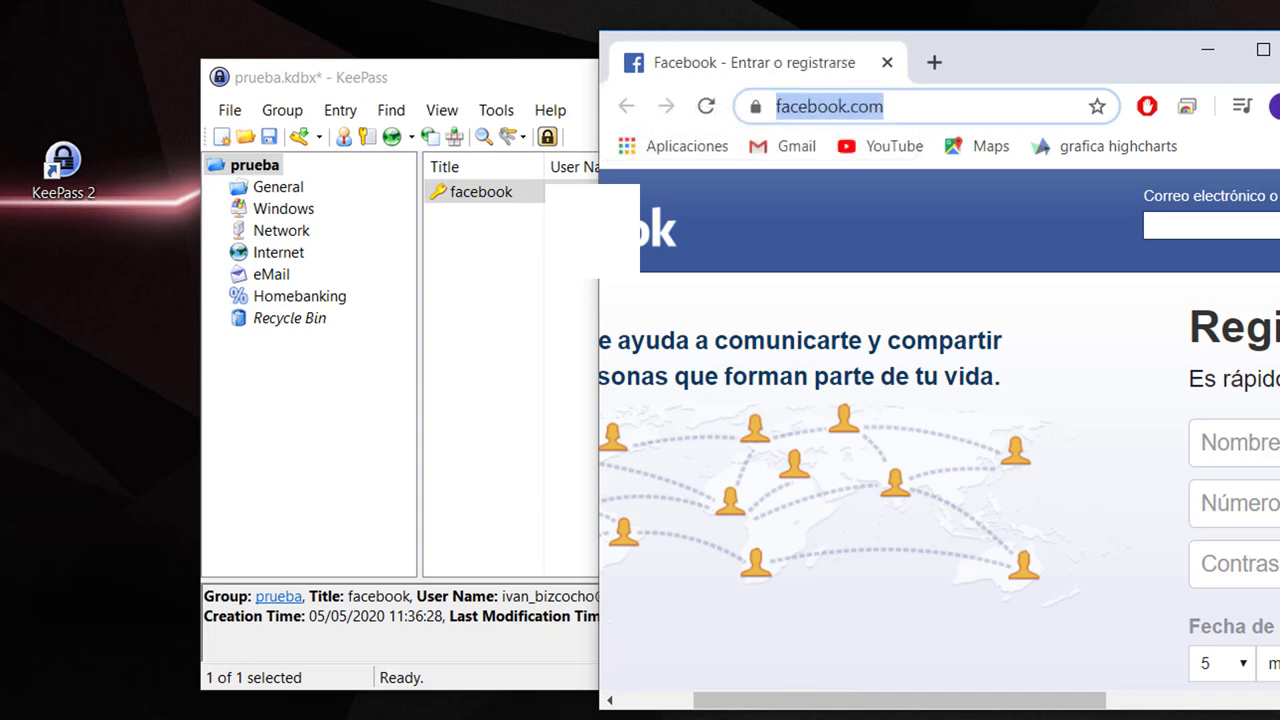
{"action": "left_click_drag", "start_coordinate": [829, 706], "coordinate": [1046, 712]}
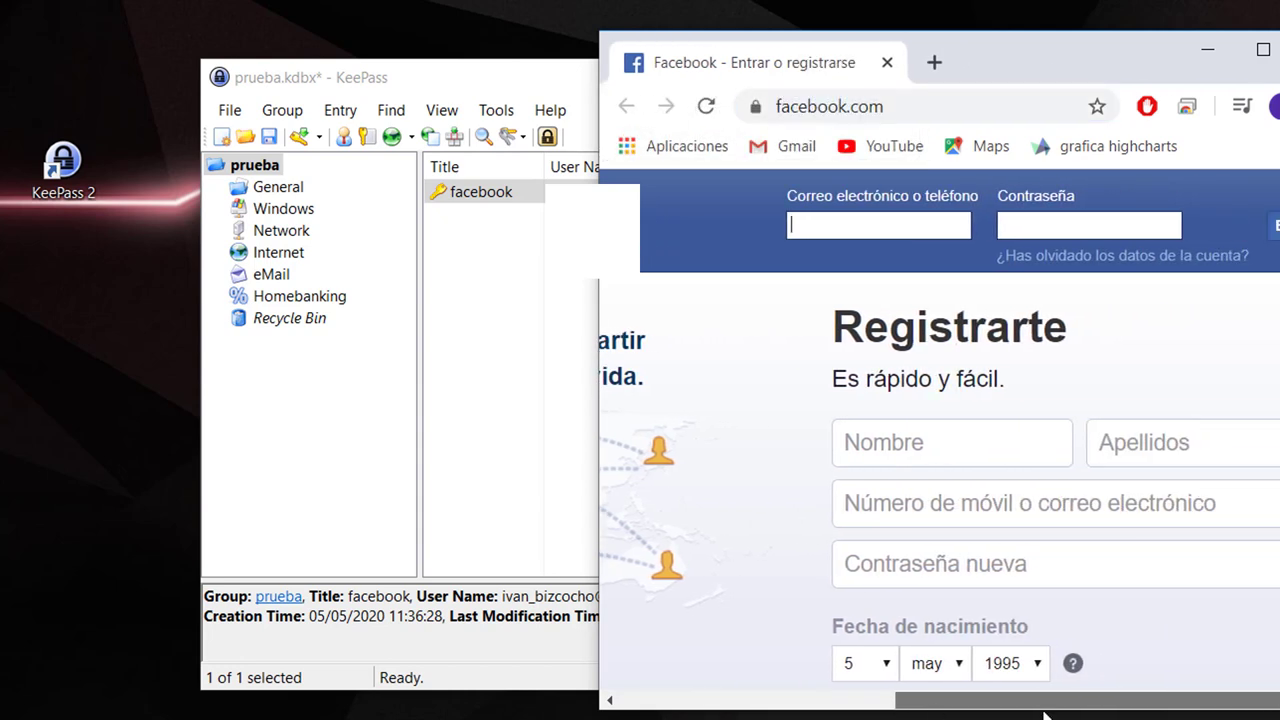
{"action": "left_click", "coordinate": [449, 76]}
{"action": "left_click_drag", "start_coordinate": [492, 80], "coordinate": [485, 298]}
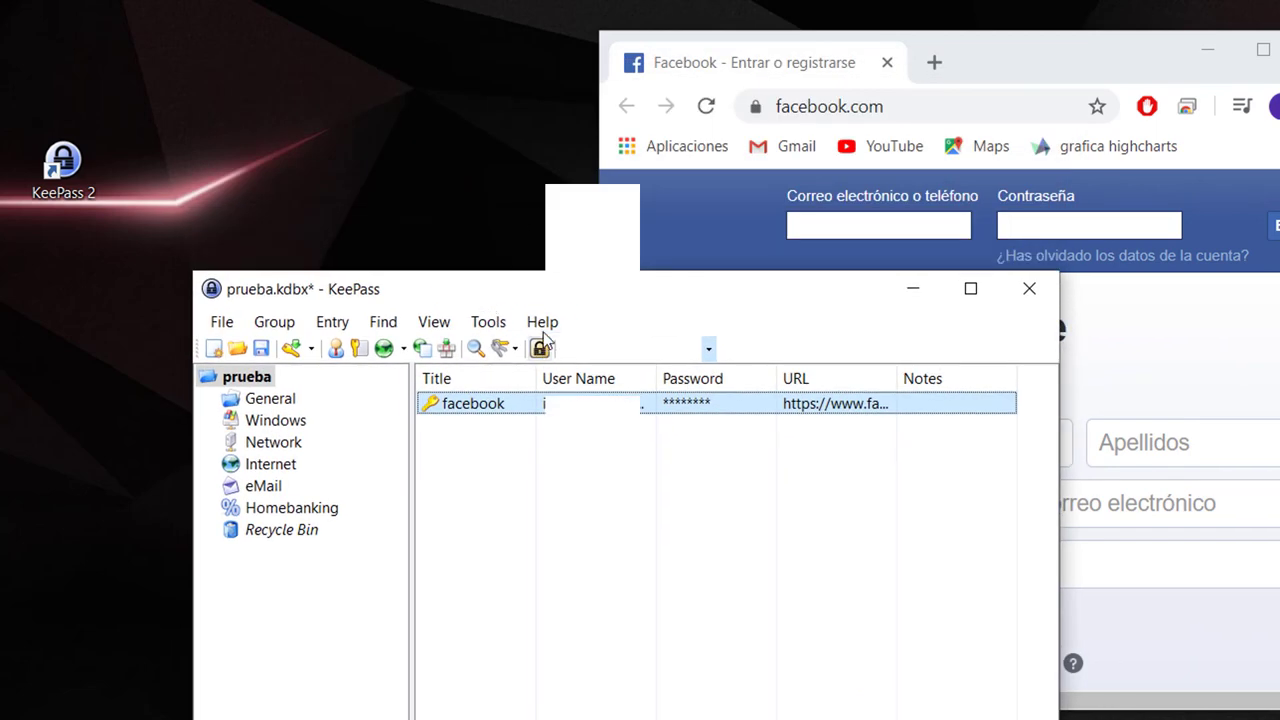
{"action": "left_click", "coordinate": [1023, 57]}
{"action": "left_click_drag", "start_coordinate": [1023, 62], "coordinate": [888, 53]}
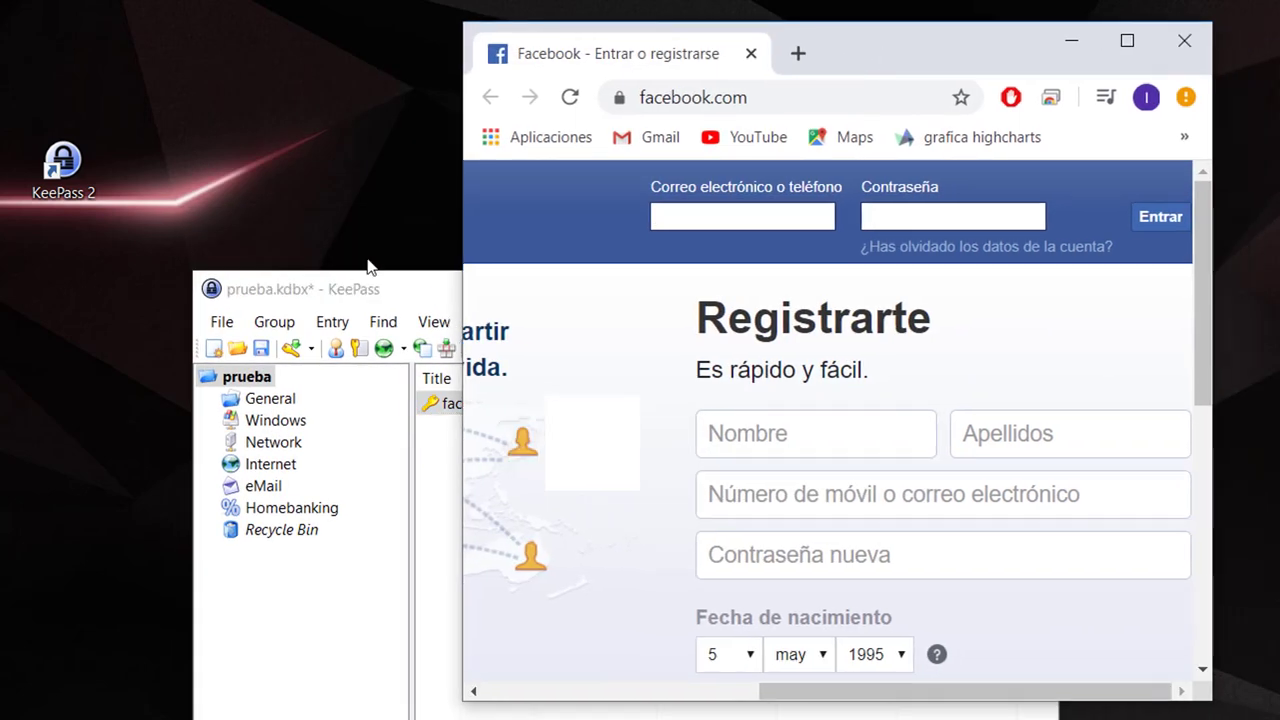
{"action": "left_click", "coordinate": [400, 288]}
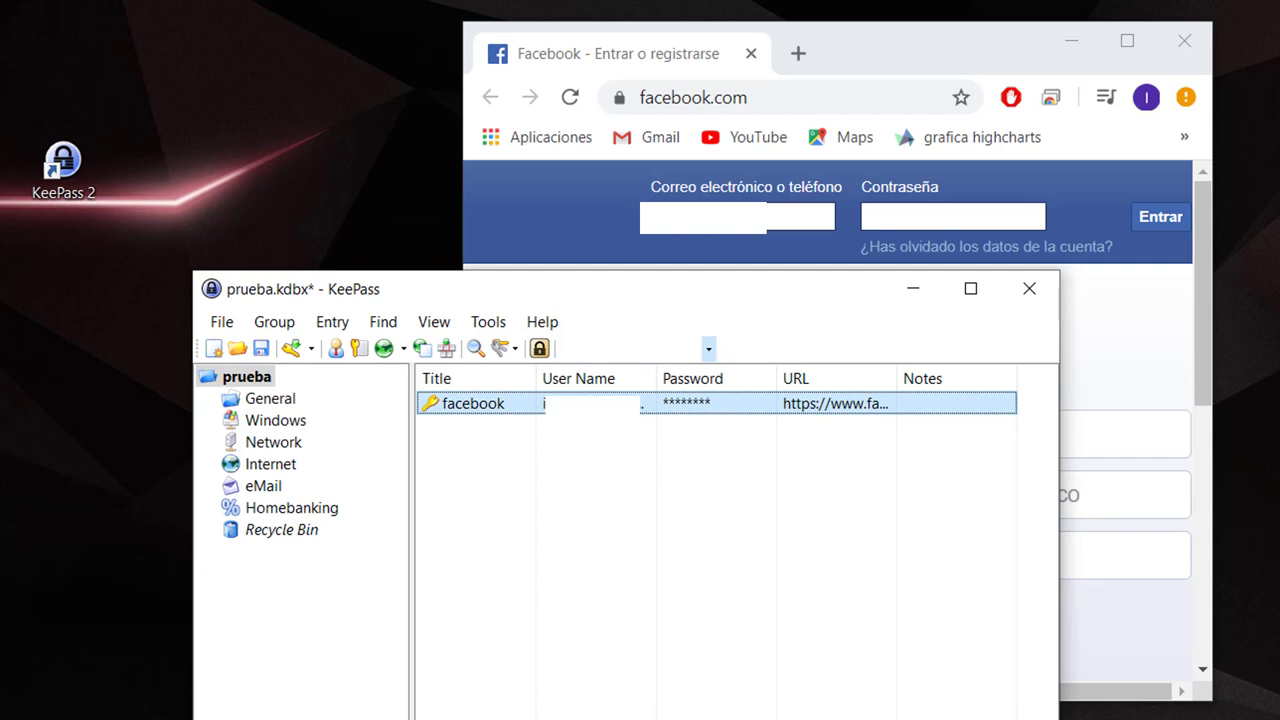
- Run Perform Auto-Type on the facebook entry to sign into Facebook
{"action": "right_click", "coordinate": [588, 405]}
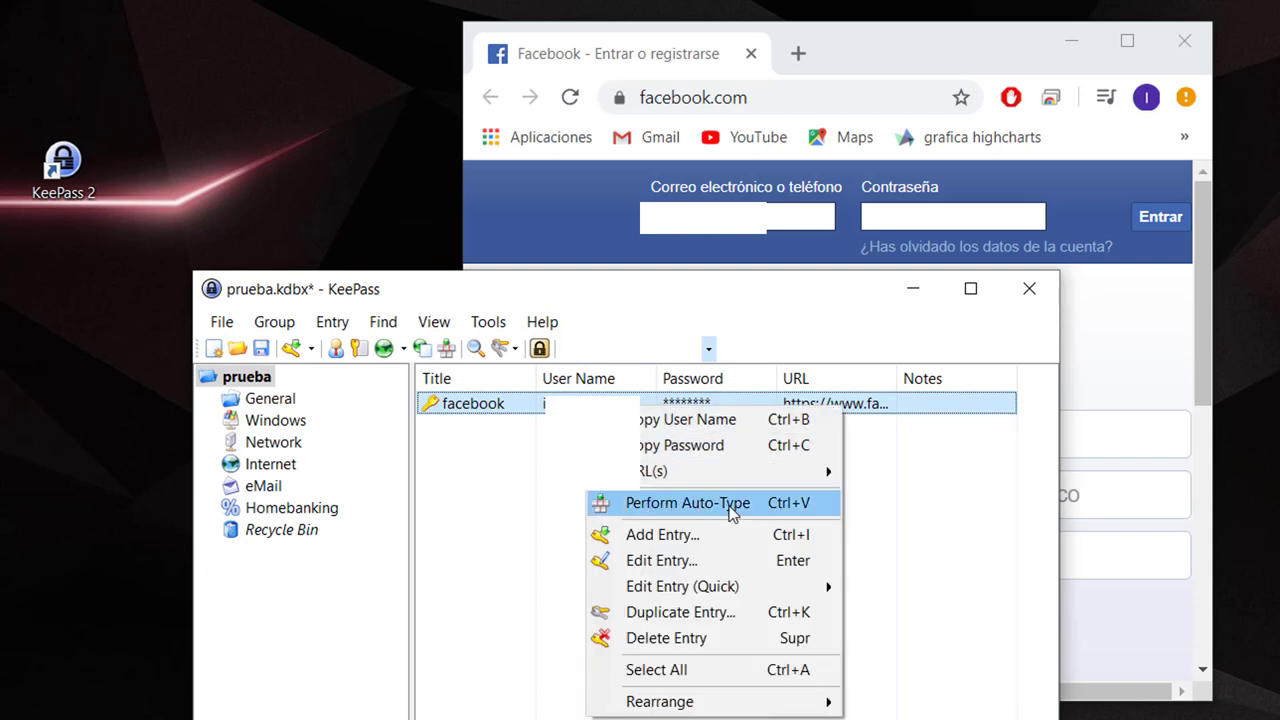
{"action": "left_click", "coordinate": [730, 508]}
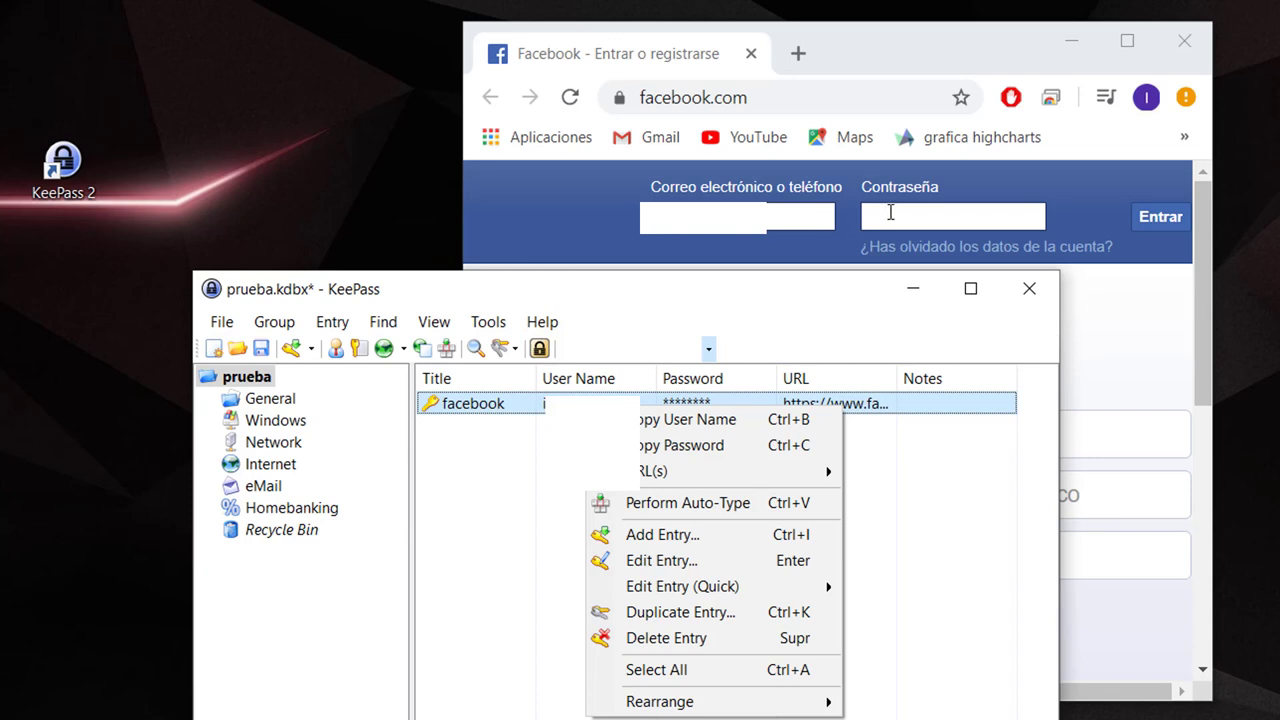
{"action": "left_click", "coordinate": [661, 505]}
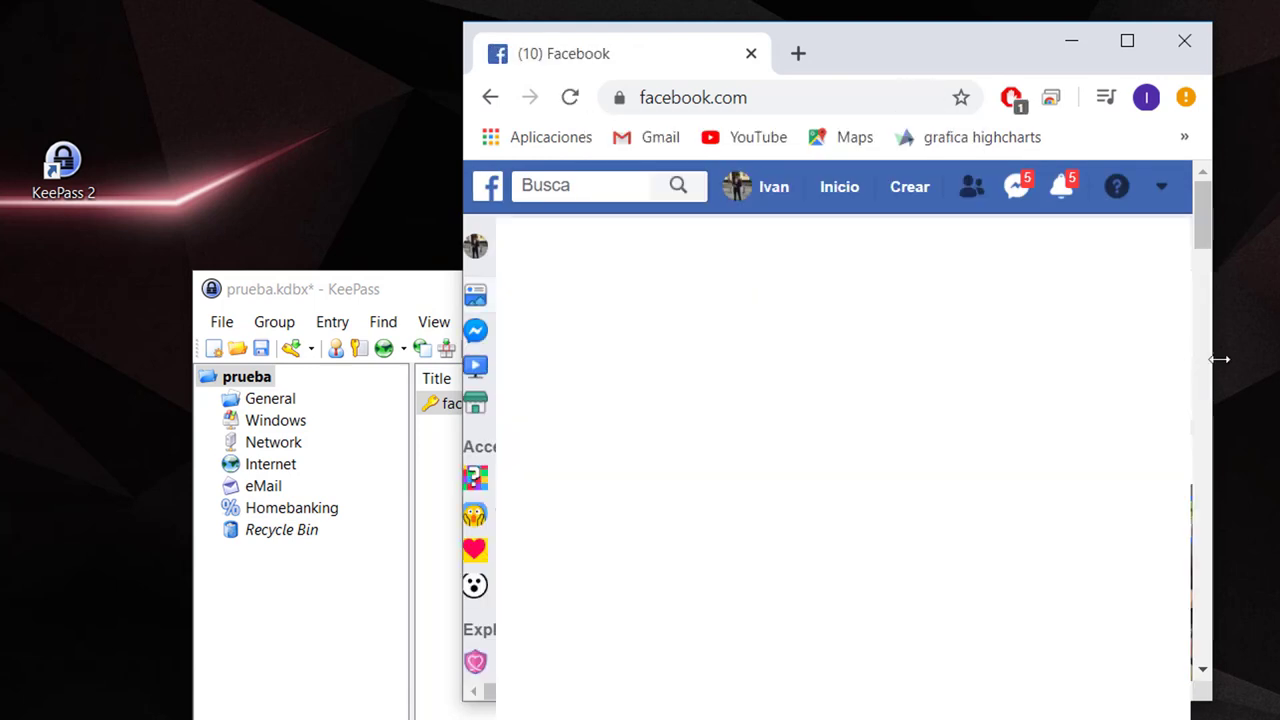
- Choose Log out from the Facebook account menu, then move the KeePass window up
{"action": "left_click", "coordinate": [1161, 186]}
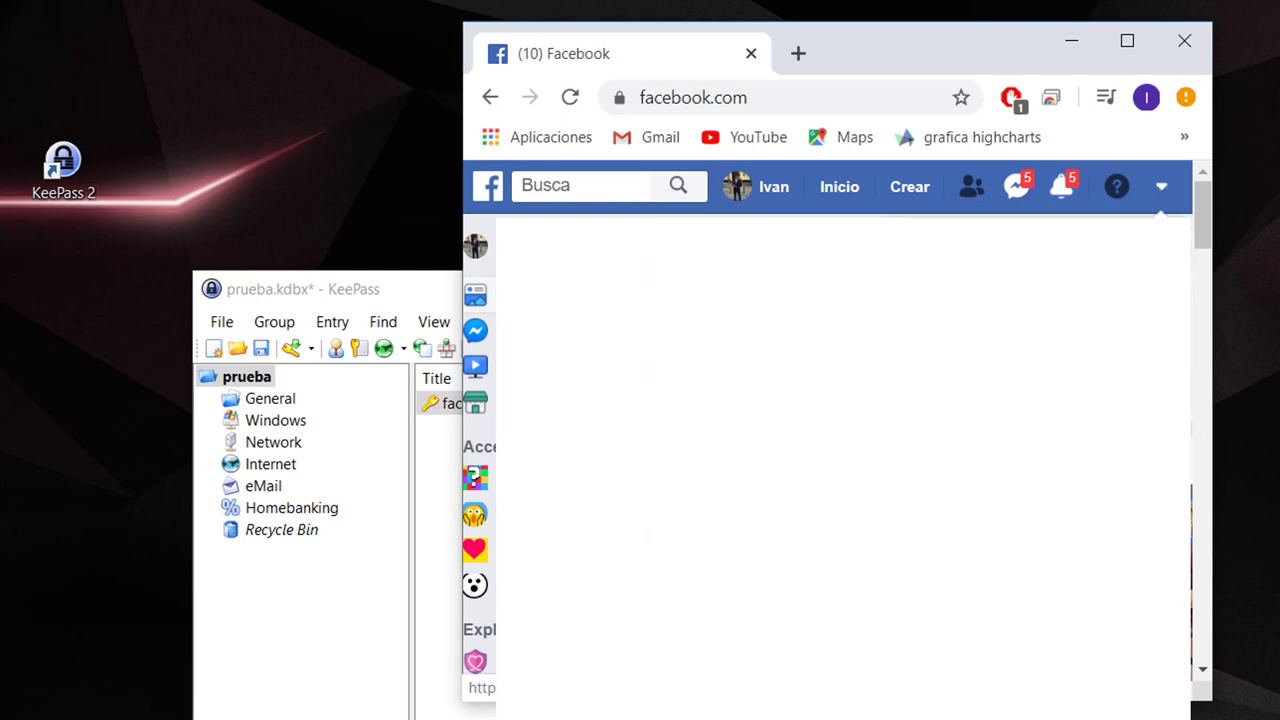
{"action": "left_click", "coordinate": [420, 295]}
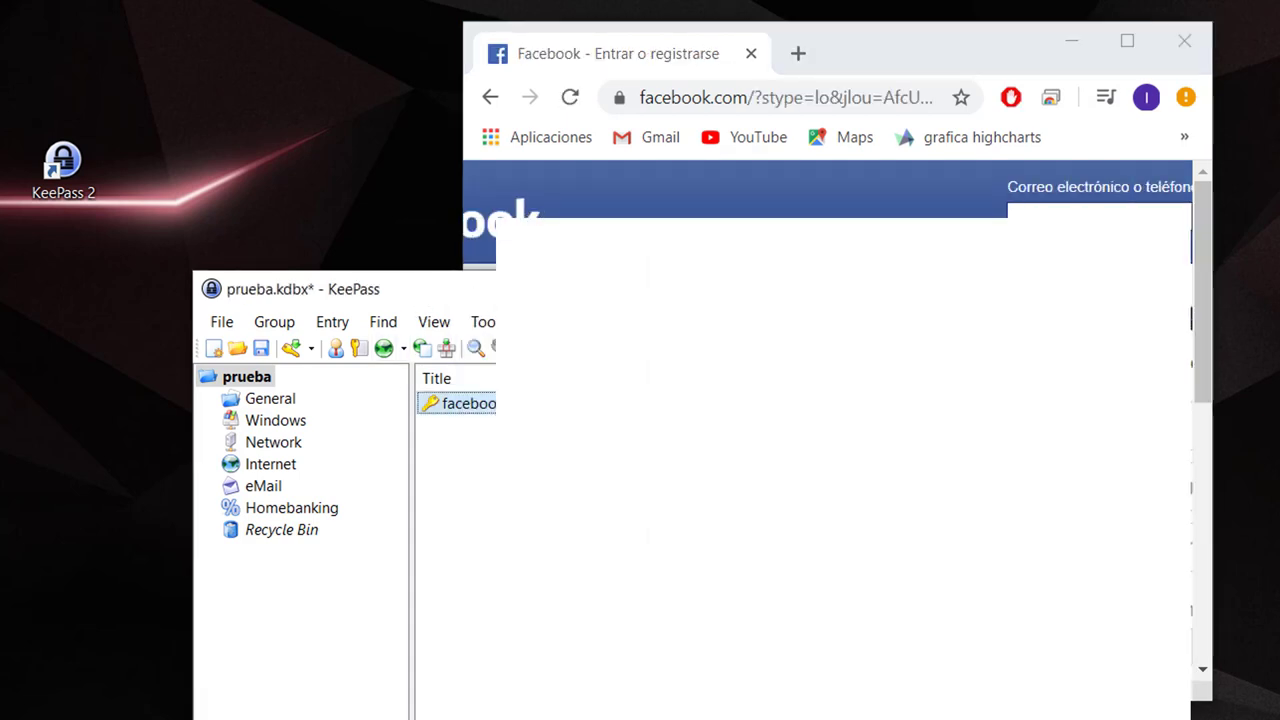
{"action": "left_click_drag", "start_coordinate": [637, 289], "coordinate": [694, 131]}
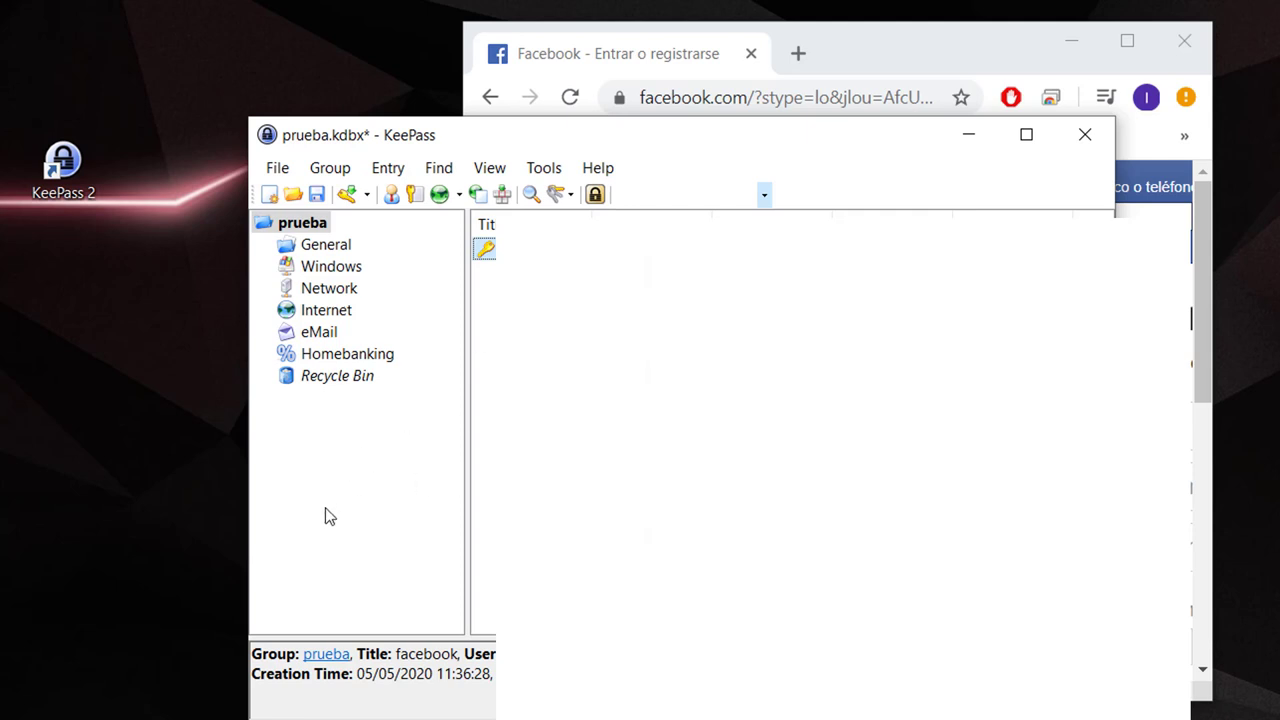
- Save the prueba database with the new facebook entry from the toolbar
{"action": "left_click", "coordinate": [316, 194]}
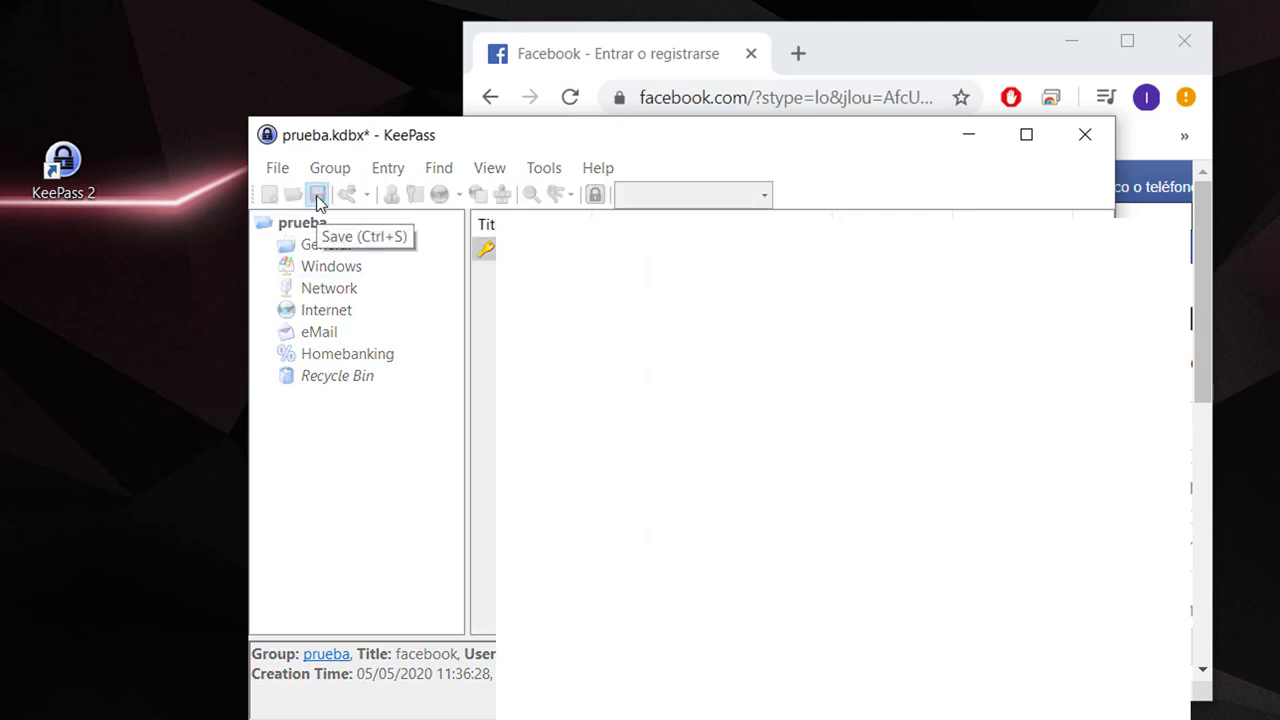